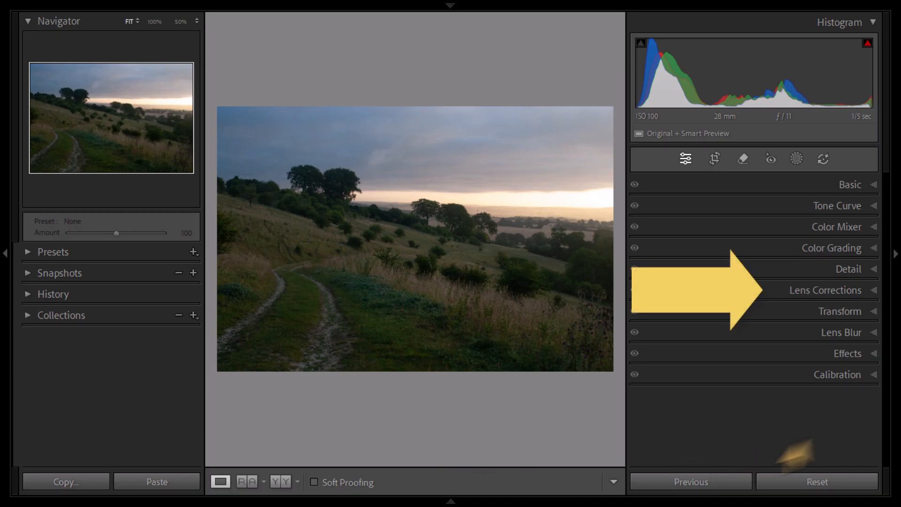
# Enable Remove Chromatic Aberration in the lens corrections and switch the photo's profile to Adaptive Color
pyautogui.click(874, 290)
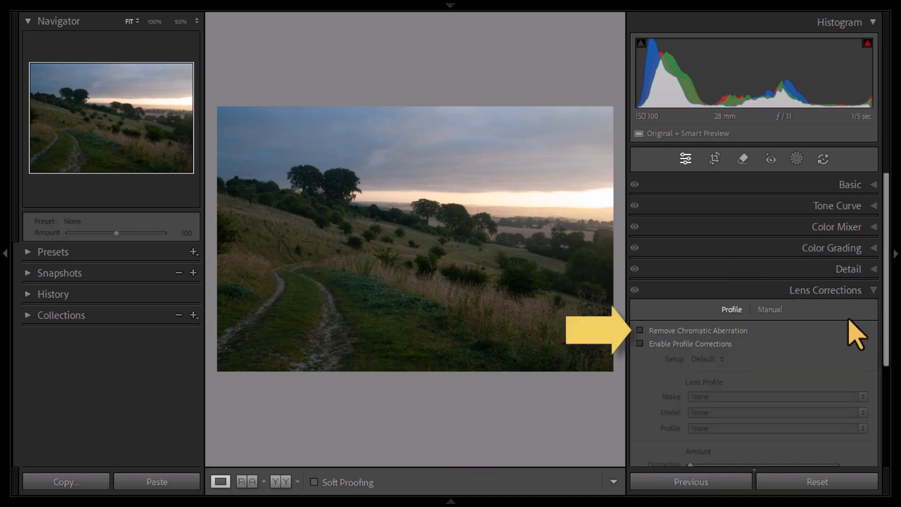
pyautogui.click(641, 330)
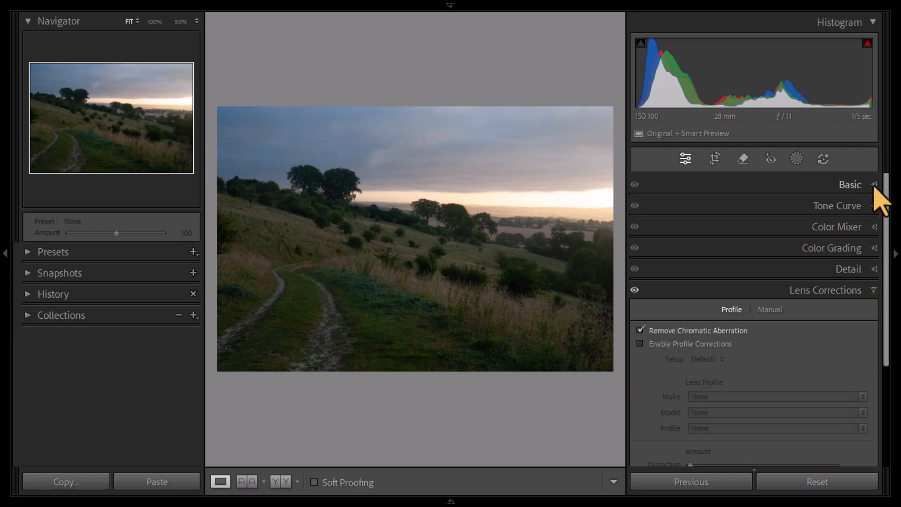
pyautogui.click(849, 185)
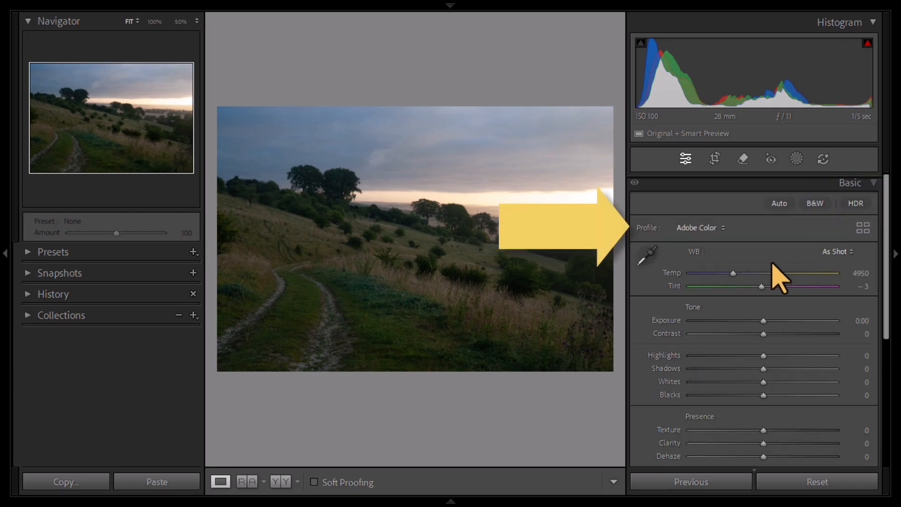
pyautogui.click(723, 228)
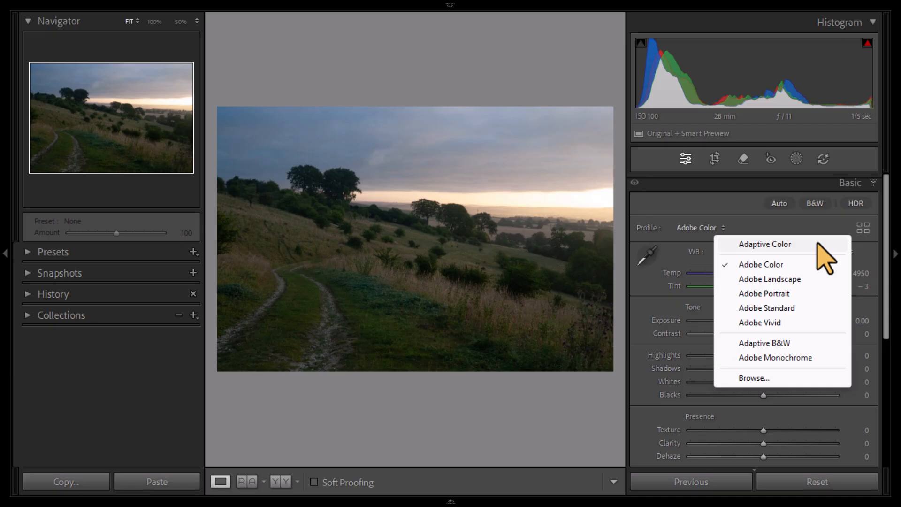
pyautogui.click(789, 245)
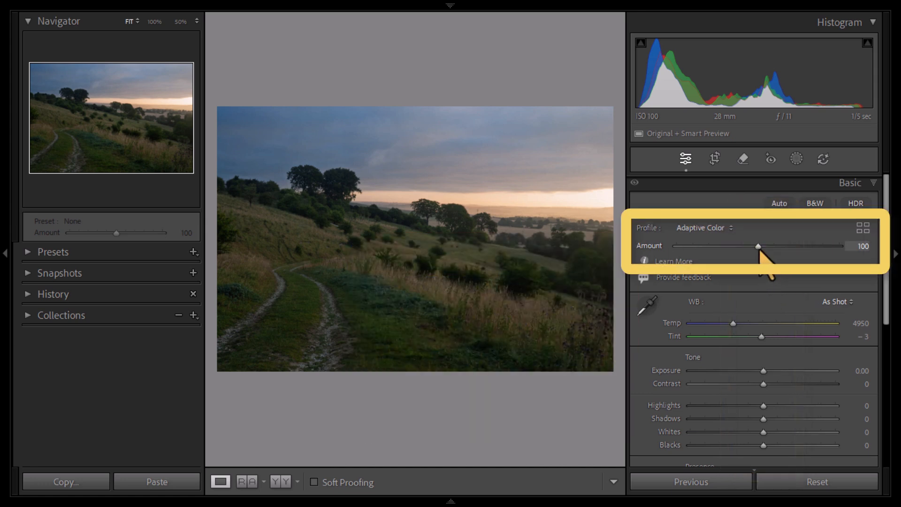
# Preview the Adaptive Color profile at amounts 0 and 200, and reset its amount to 100
pyautogui.moveTo(758, 246); pyautogui.dragTo(655, 257)
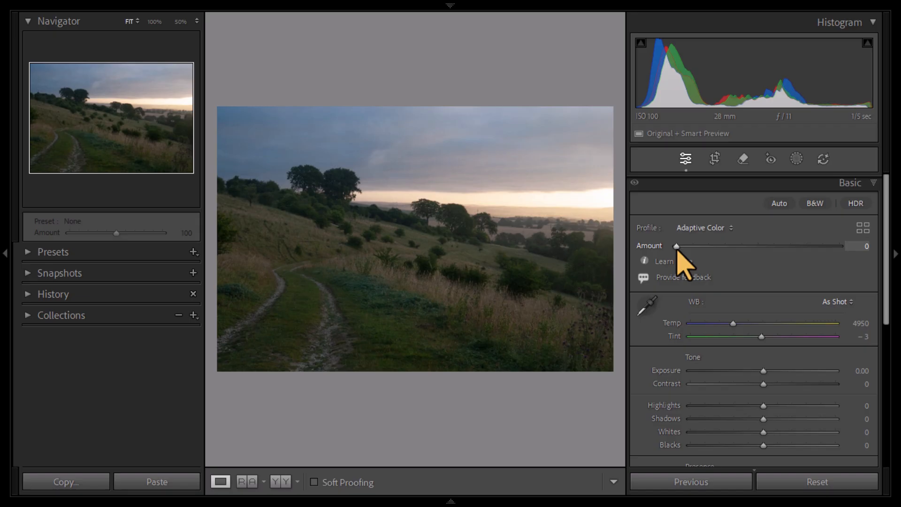
pyautogui.moveTo(677, 249); pyautogui.dragTo(852, 258)
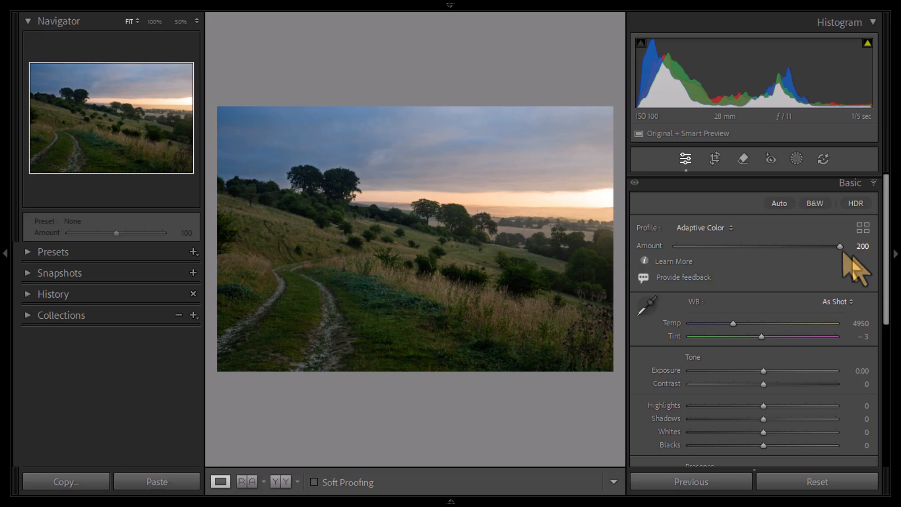
pyautogui.doubleClick(839, 244)
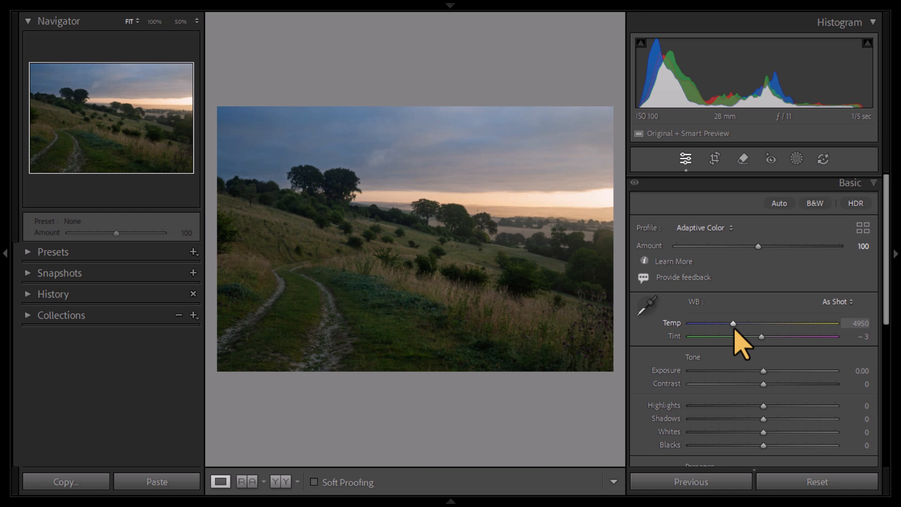
# Warm the whole photo by setting the white balance temperature to 7747
pyautogui.click(812, 323)
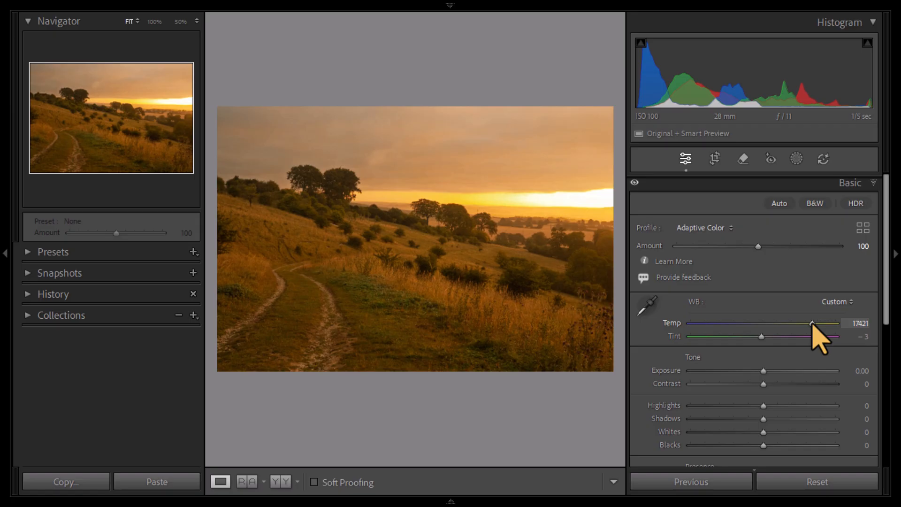
pyautogui.click(813, 323)
pyautogui.moveTo(813, 323); pyautogui.dragTo(774, 323)
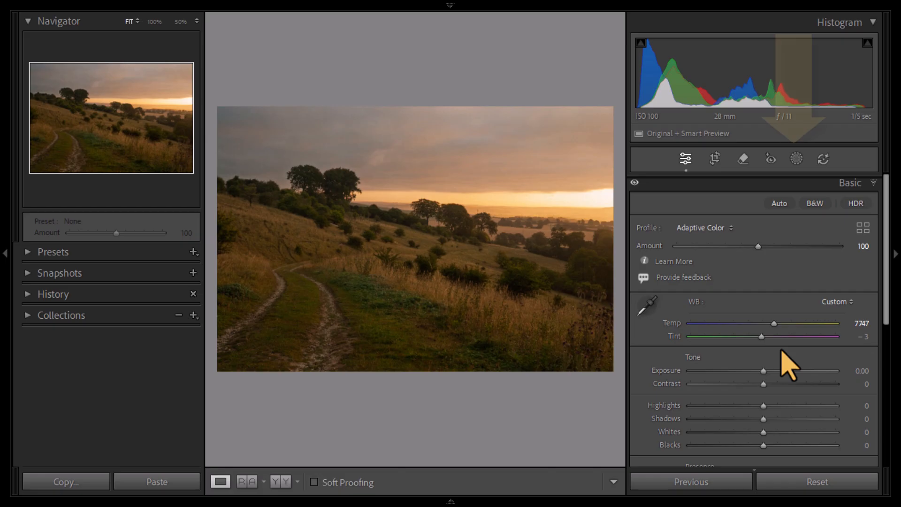
# Add a linear gradient mask over the sky, fading from just inside the photo's upper edge down to the horizon
pyautogui.click(797, 162)
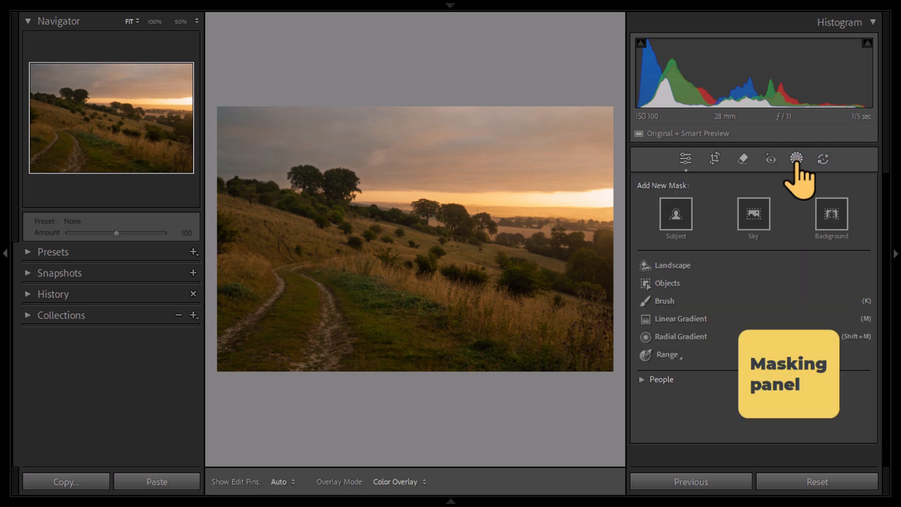
pyautogui.click(697, 319)
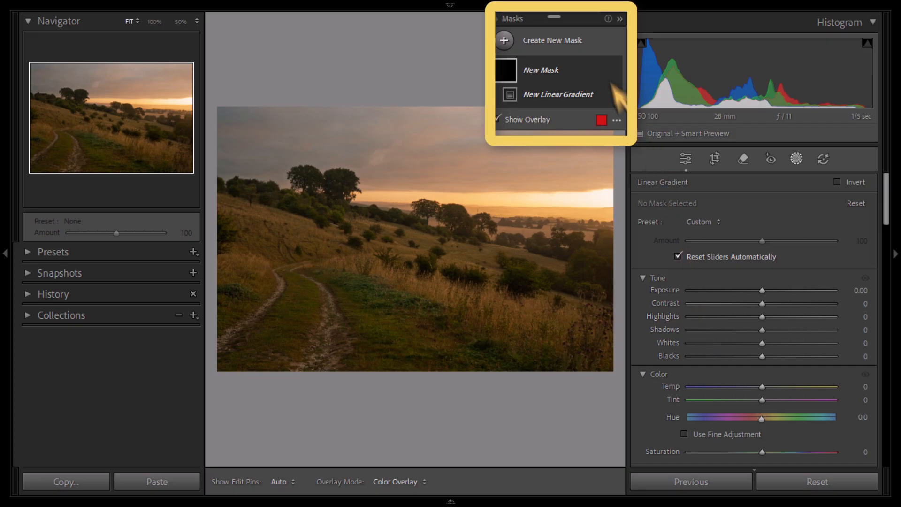
pyautogui.moveTo(581, 21); pyautogui.dragTo(131, 329)
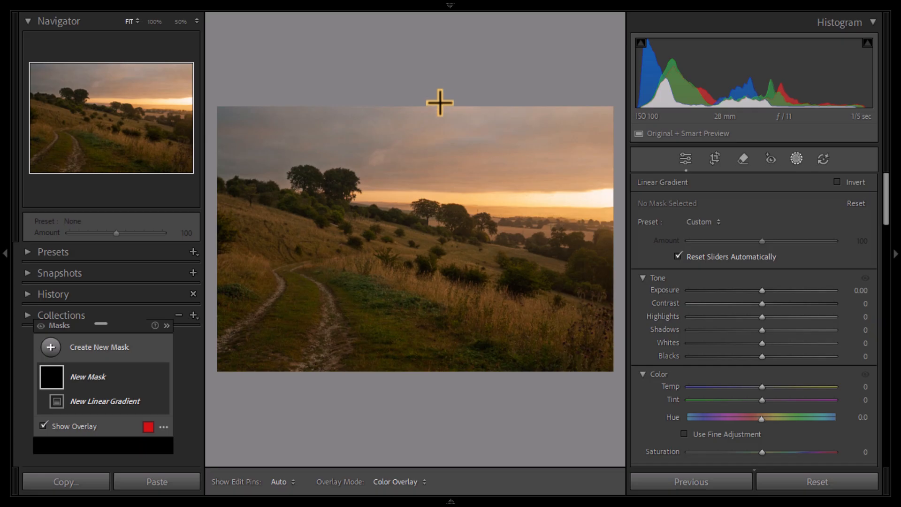
pyautogui.moveTo(440, 97); pyautogui.dragTo(442, 197)
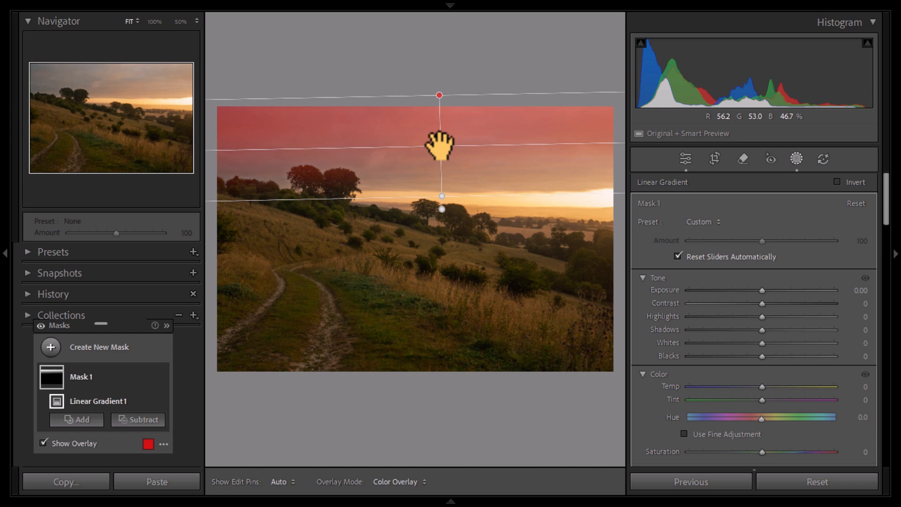
pyautogui.moveTo(440, 145); pyautogui.dragTo(440, 170)
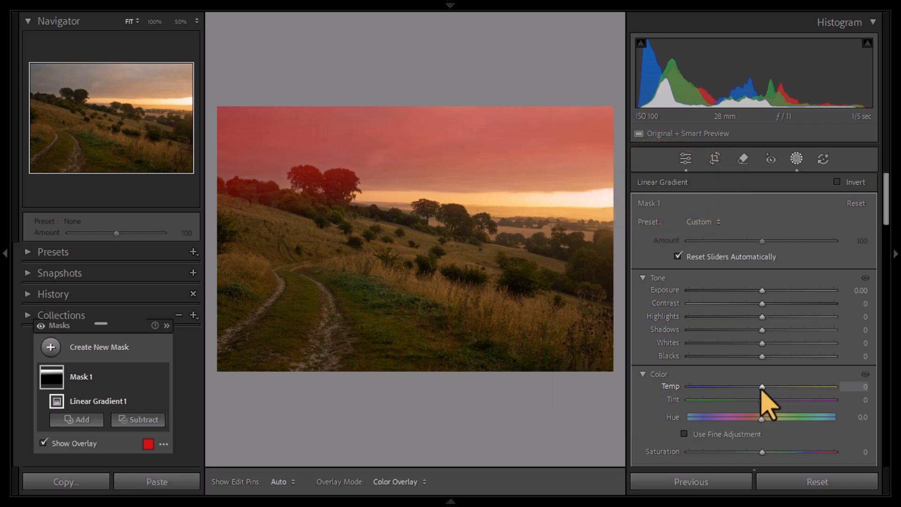
# Hide the mask overlay and set the sky gradient's Temp to -43 and Exposure to -1.00
pyautogui.press('o')
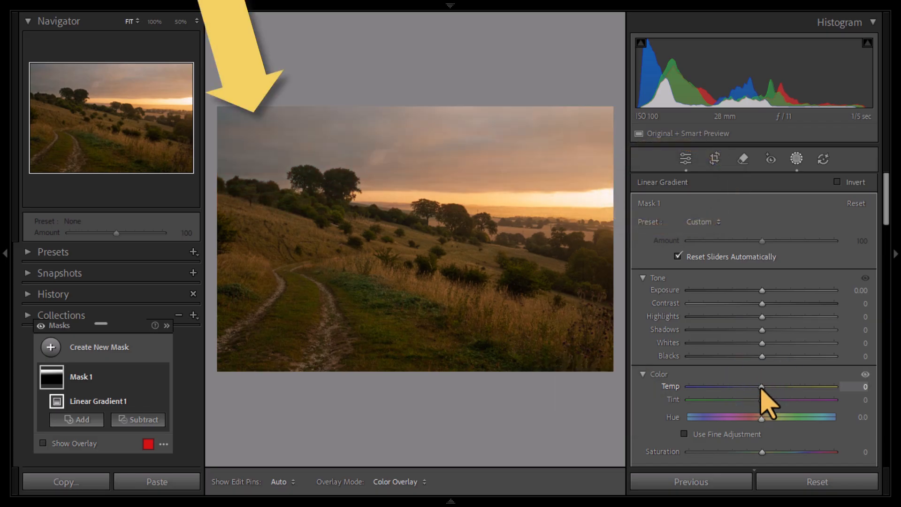
pyautogui.moveTo(761, 388)
pyautogui.mouseDown()
pyautogui.moveTo(703, 392)
pyautogui.moveTo(730, 400)
pyautogui.mouseUp()
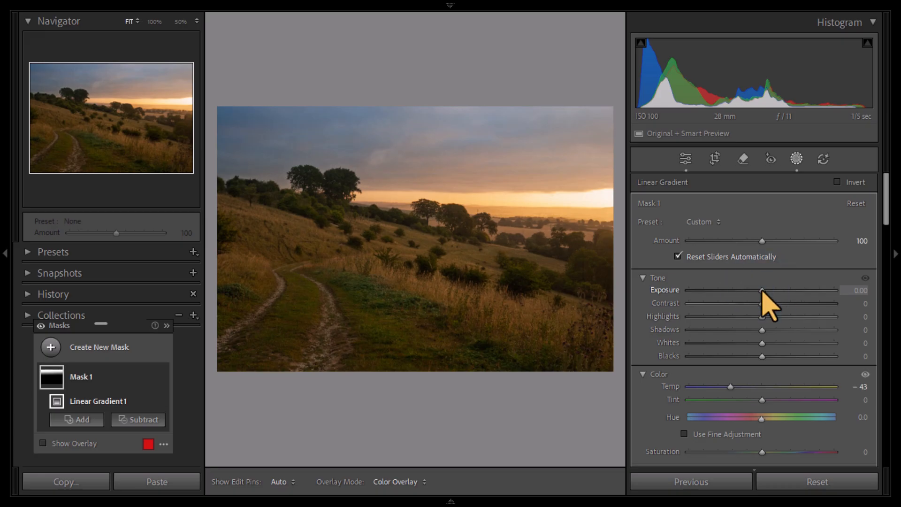
pyautogui.moveTo(761, 290); pyautogui.dragTo(744, 290)
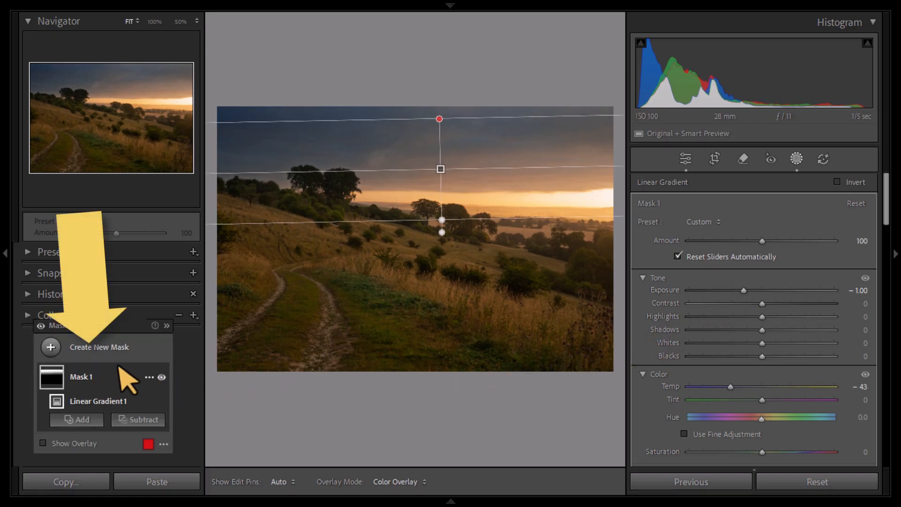
# Create a new radial gradient mask as a wide, flat ellipse centred on the hillside beside the track
pyautogui.moveTo(123, 325)
pyautogui.mouseDown()
pyautogui.moveTo(99, 313)
pyautogui.moveTo(125, 304)
pyautogui.moveTo(136, 318)
pyautogui.mouseUp()
pyautogui.click(125, 334)
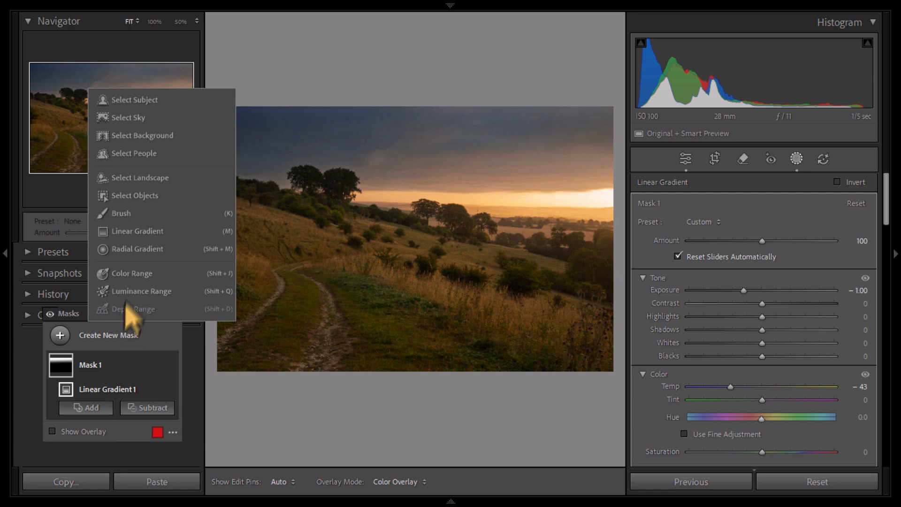
pyautogui.click(137, 249)
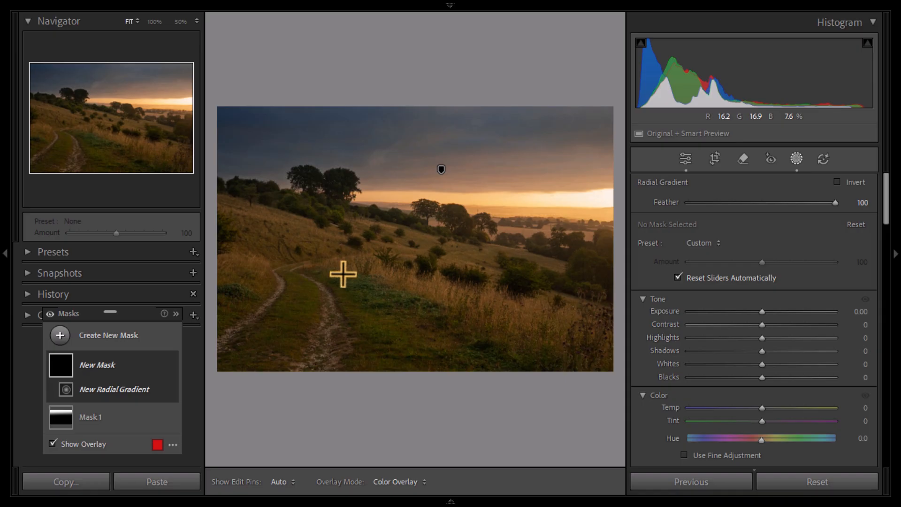
pyautogui.moveTo(343, 274); pyautogui.dragTo(570, 334)
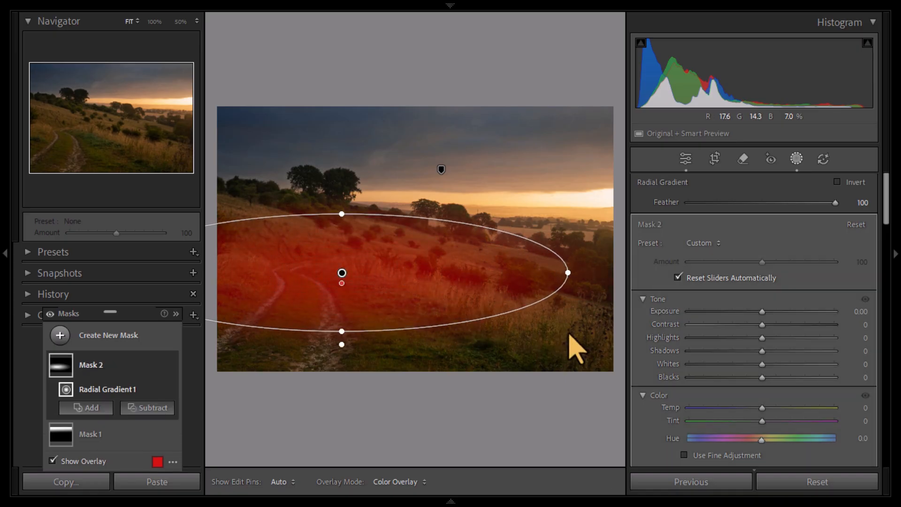
# Make the radial gradient taller, move it toward the middle of the foreground and tilt it to follow the slope
pyautogui.click(344, 331)
pyautogui.moveTo(345, 331); pyautogui.dragTo(346, 342)
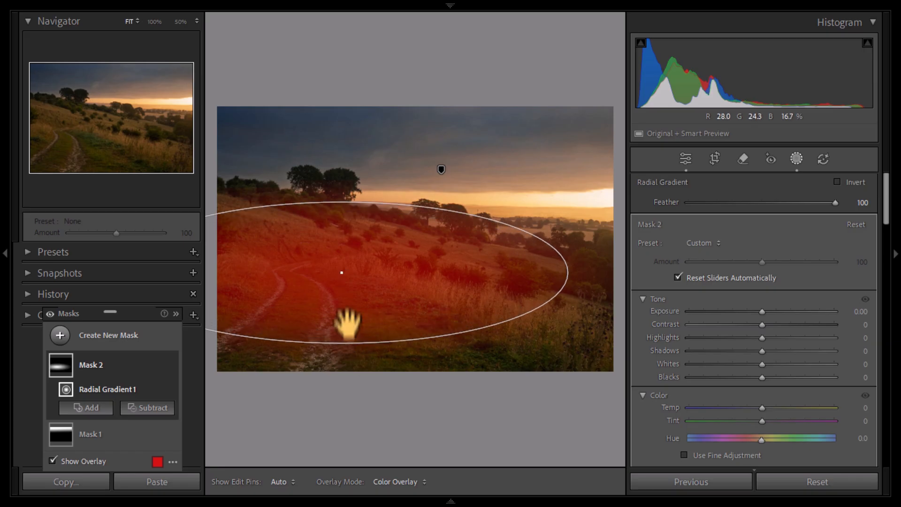
pyautogui.click(343, 273)
pyautogui.moveTo(342, 273); pyautogui.dragTo(412, 282)
pyautogui.moveTo(558, 335); pyautogui.dragTo(560, 361)
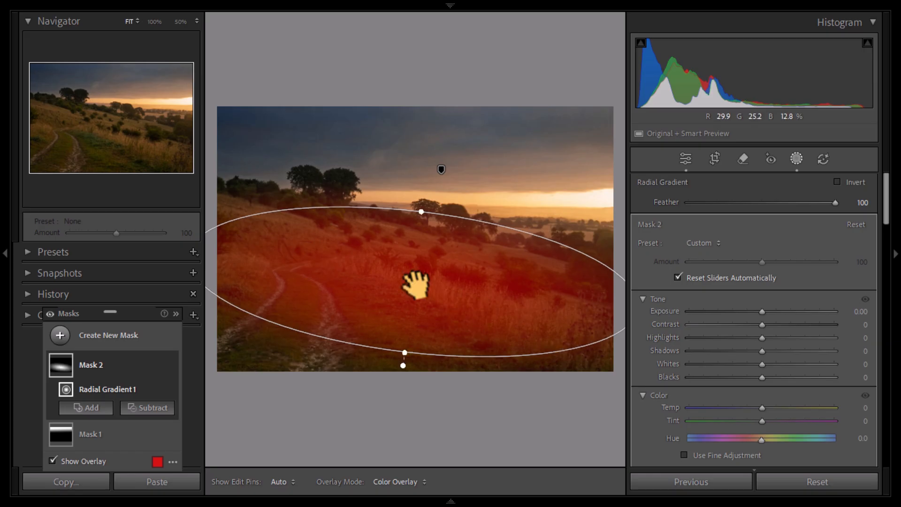
pyautogui.moveTo(416, 282)
pyautogui.mouseDown()
pyautogui.moveTo(360, 290)
pyautogui.moveTo(418, 291)
pyautogui.mouseUp()
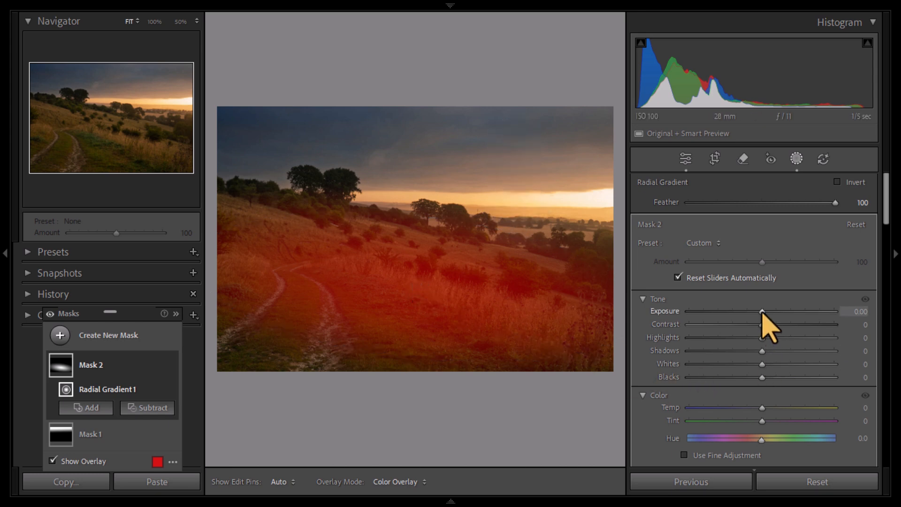
# Hide the overlay, set the radial mask's Exposure to 0.85, and shift the ellipse lower and make it taller over the foreground
pyautogui.press('o')
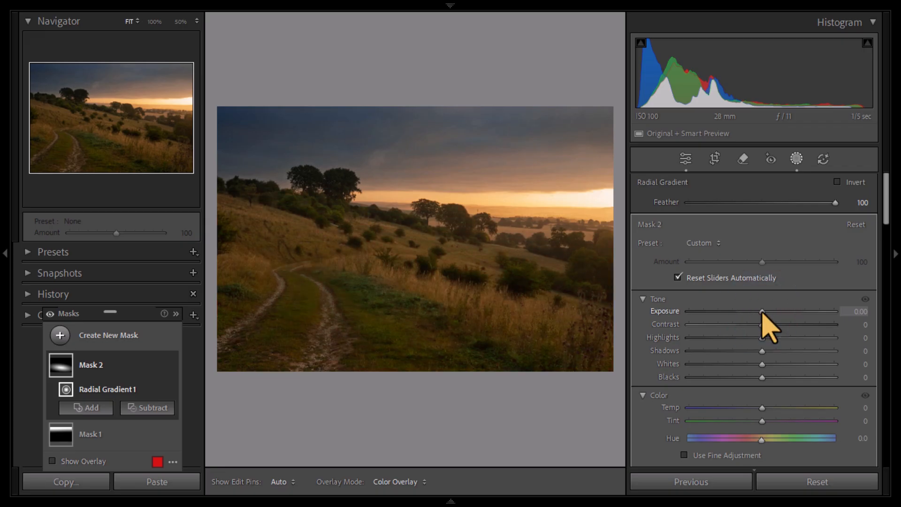
pyautogui.moveTo(762, 314)
pyautogui.mouseDown()
pyautogui.moveTo(794, 314)
pyautogui.moveTo(777, 317)
pyautogui.mouseUp()
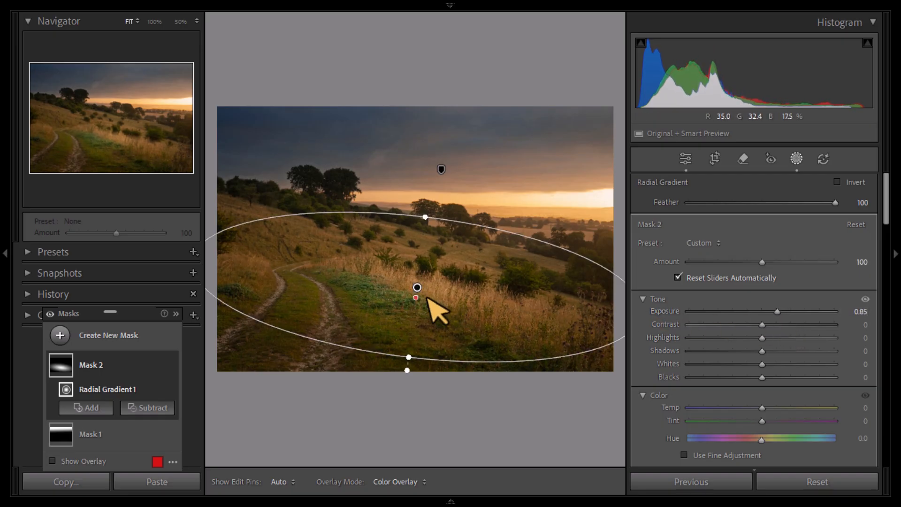
pyautogui.moveTo(417, 287); pyautogui.dragTo(401, 302)
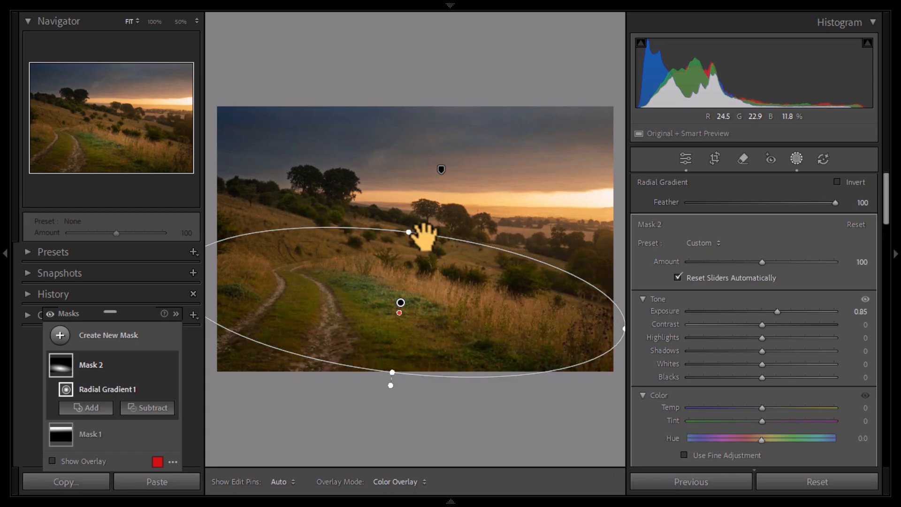
pyautogui.moveTo(417, 200); pyautogui.dragTo(412, 215)
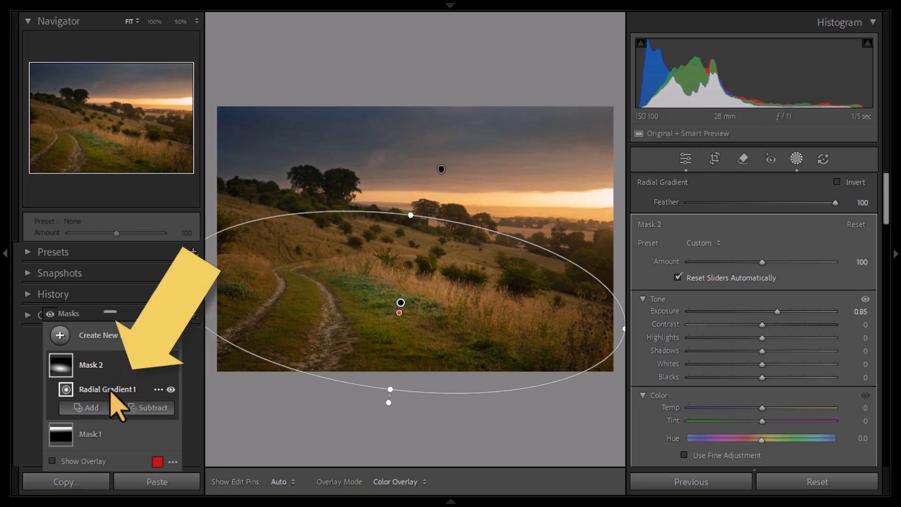
# Compare the foreground with and without the radial gradient by toggling its visibility, leaving it shown
pyautogui.click(170, 389)
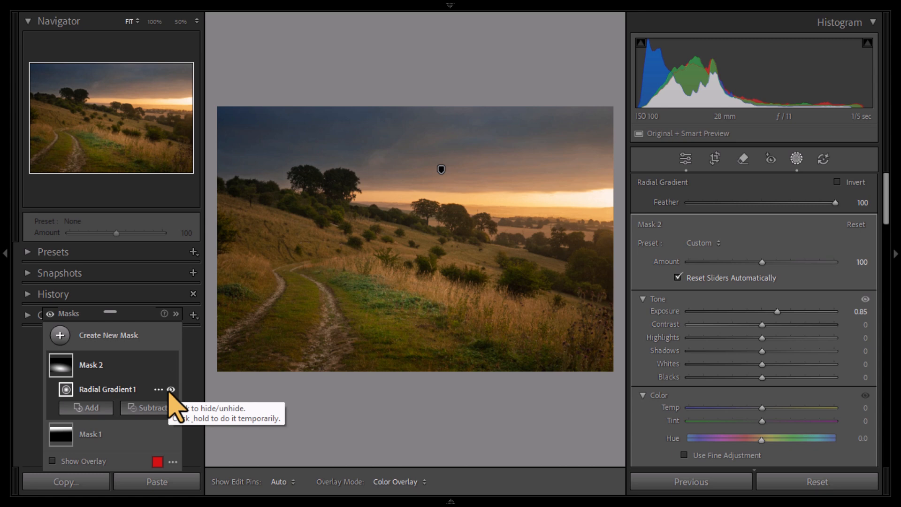
pyautogui.click(170, 390)
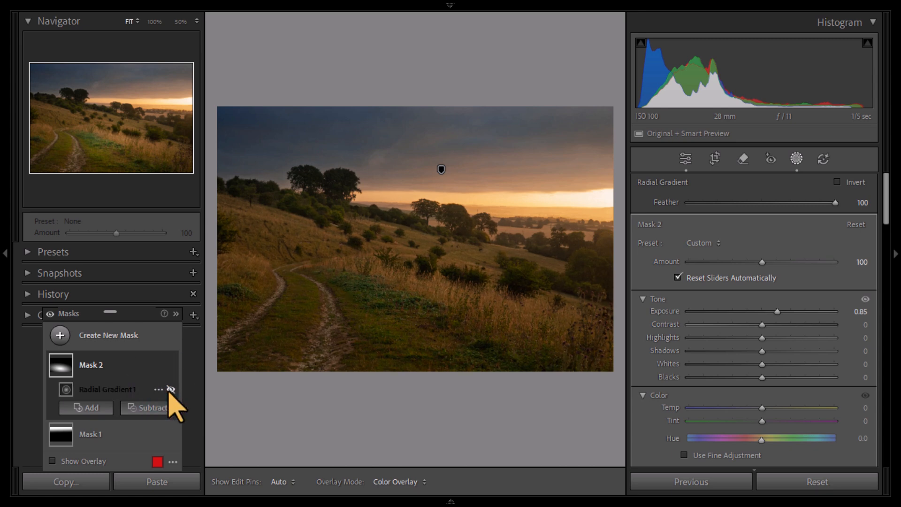
pyautogui.click(171, 389)
pyautogui.click(170, 390)
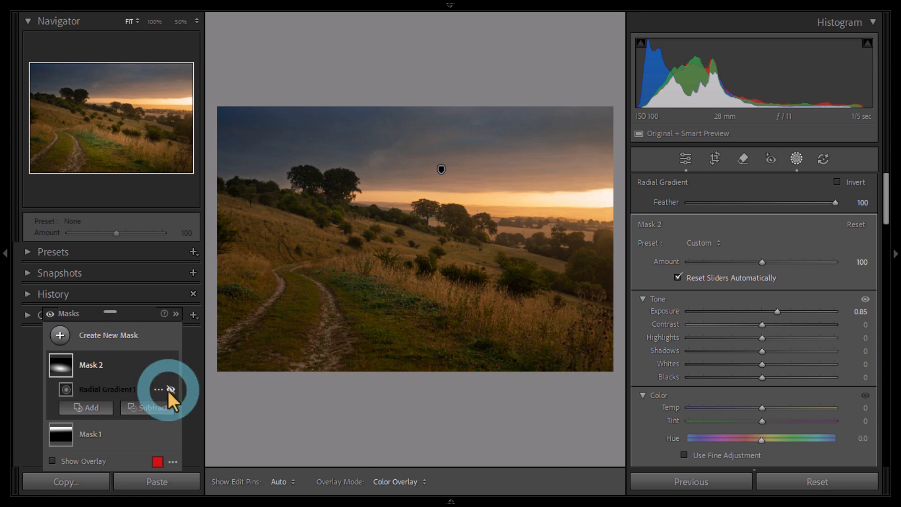
pyautogui.click(170, 390)
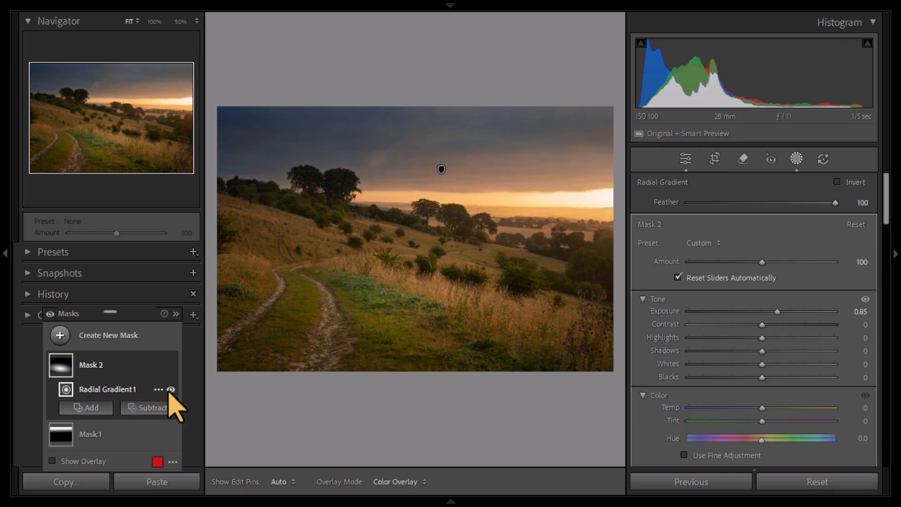
# Return to the global adjustments and set the photo's Exposure to +0.75 and Contrast to +49
pyautogui.click(686, 161)
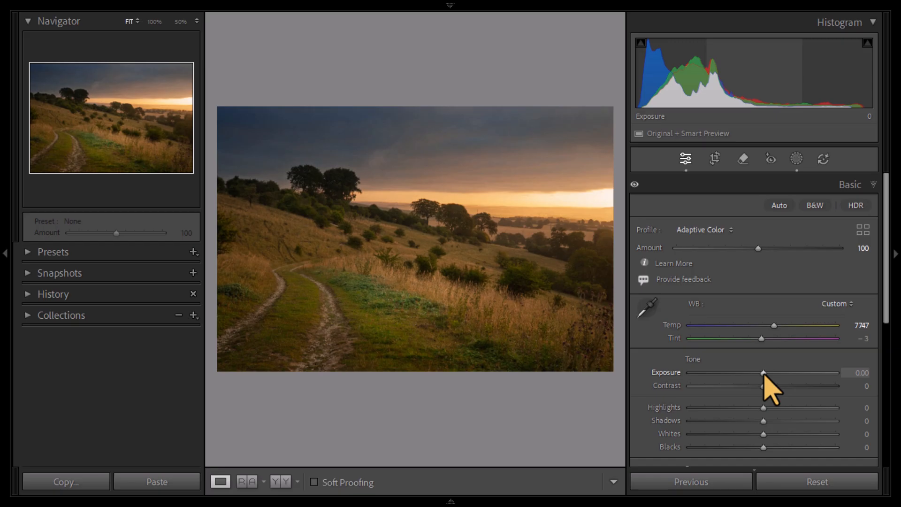
pyautogui.moveTo(764, 373)
pyautogui.mouseDown()
pyautogui.moveTo(790, 379)
pyautogui.moveTo(774, 381)
pyautogui.mouseUp()
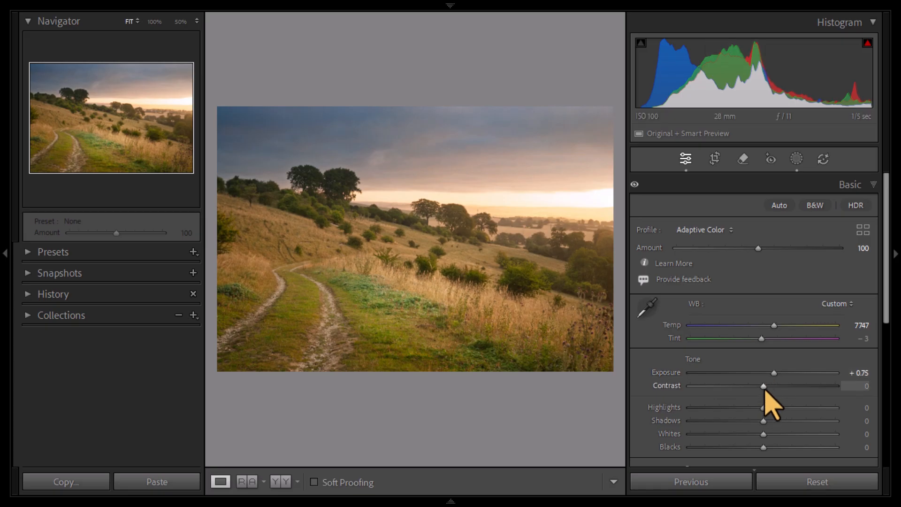
pyautogui.moveTo(765, 386); pyautogui.dragTo(800, 388)
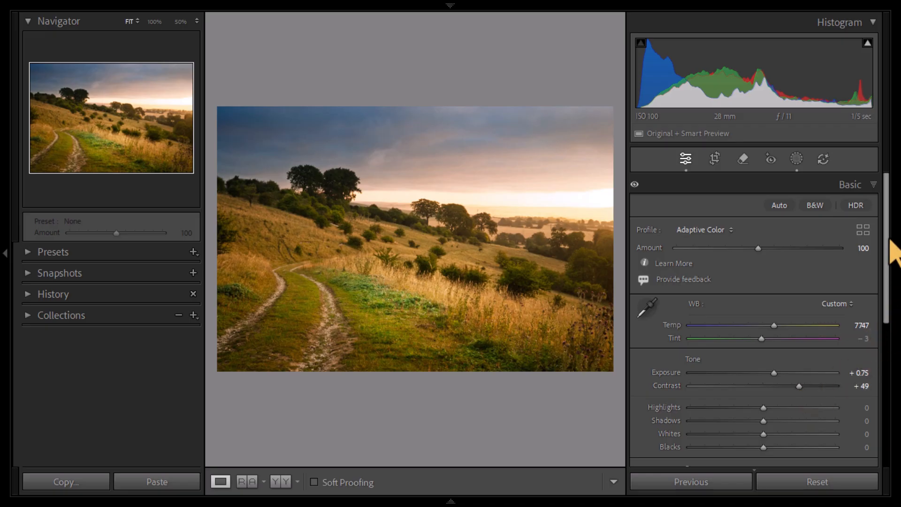
# Open the Tone Curve and switch it to the parametric curve with the region sliders in view
pyautogui.moveTo(886, 236); pyautogui.dragTo(892, 390)
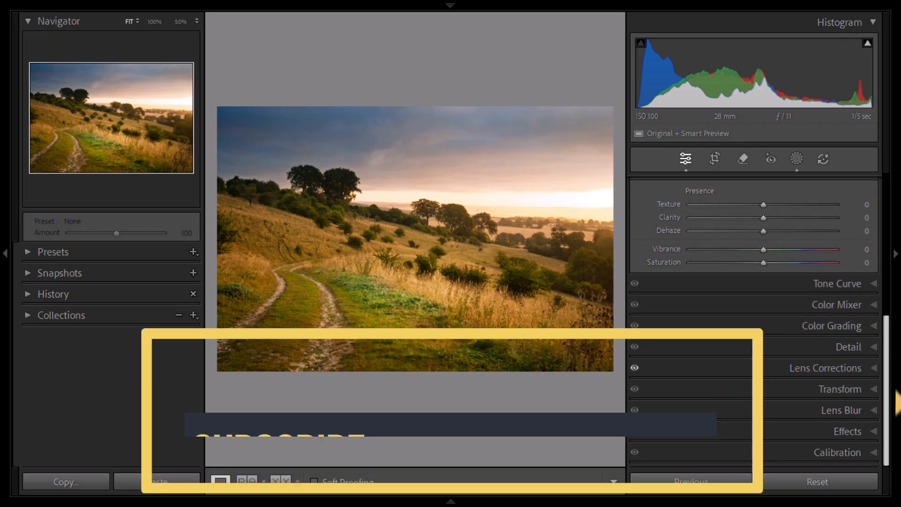
pyautogui.click(876, 287)
pyautogui.moveTo(886, 309); pyautogui.dragTo(886, 204)
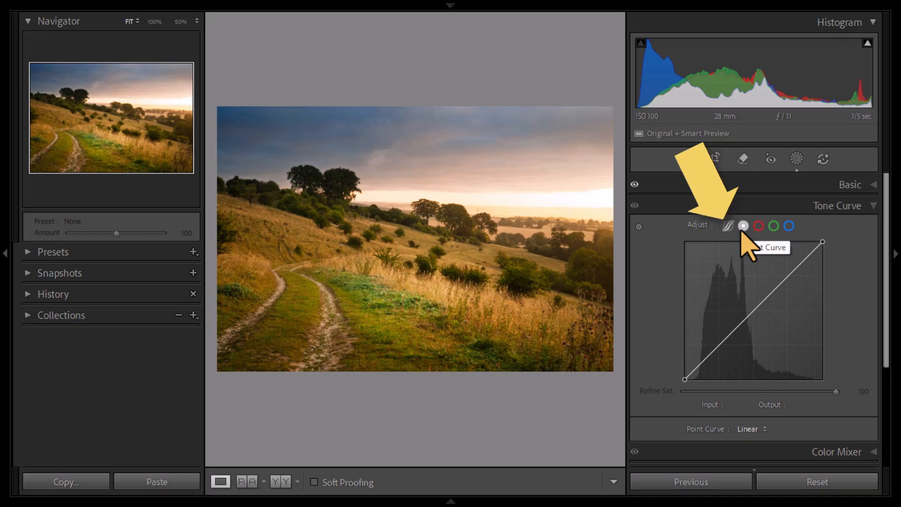
pyautogui.click(728, 226)
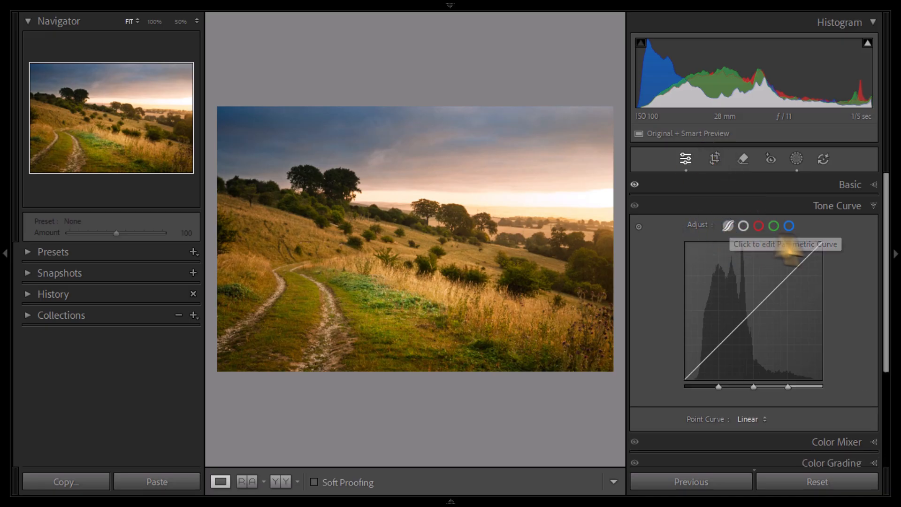
pyautogui.click(885, 239)
pyautogui.moveTo(889, 245); pyautogui.dragTo(889, 255)
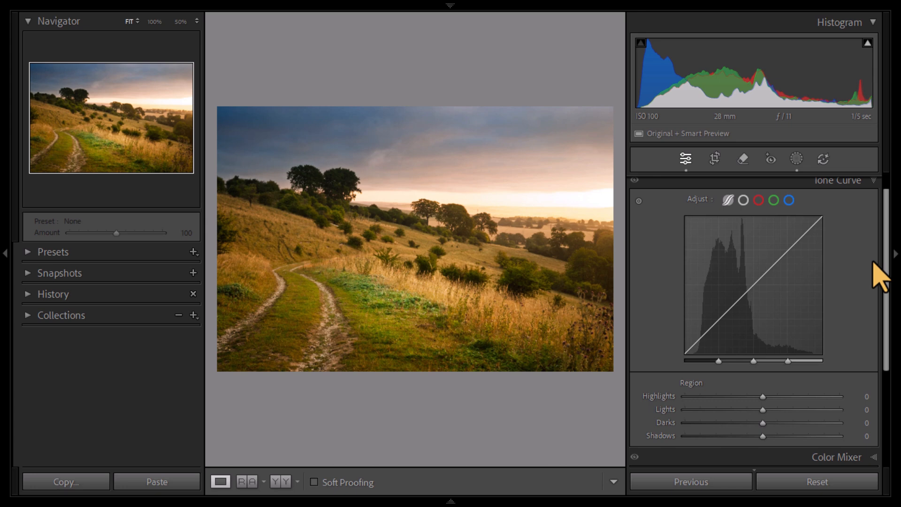
# Try the parametric curve's Highlights at +100 and reset that slider to its default
pyautogui.moveTo(762, 397)
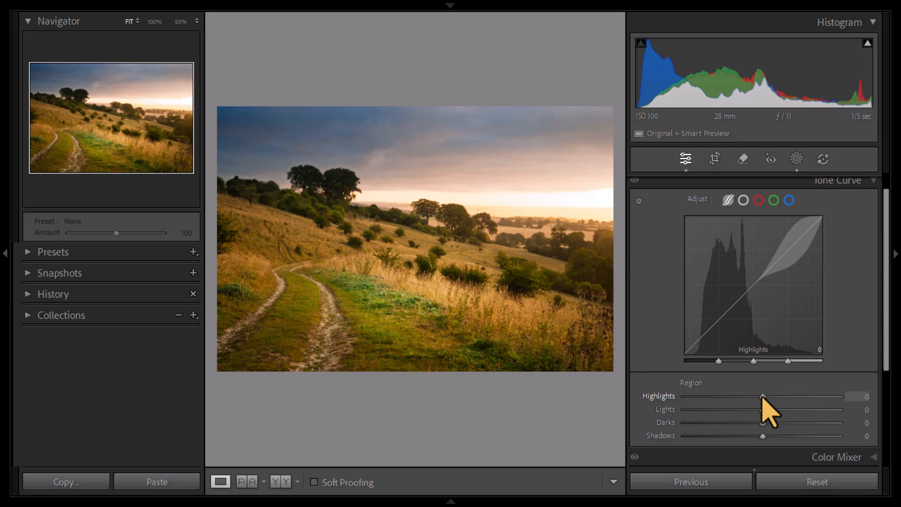
pyautogui.moveTo(763, 396); pyautogui.dragTo(898, 401)
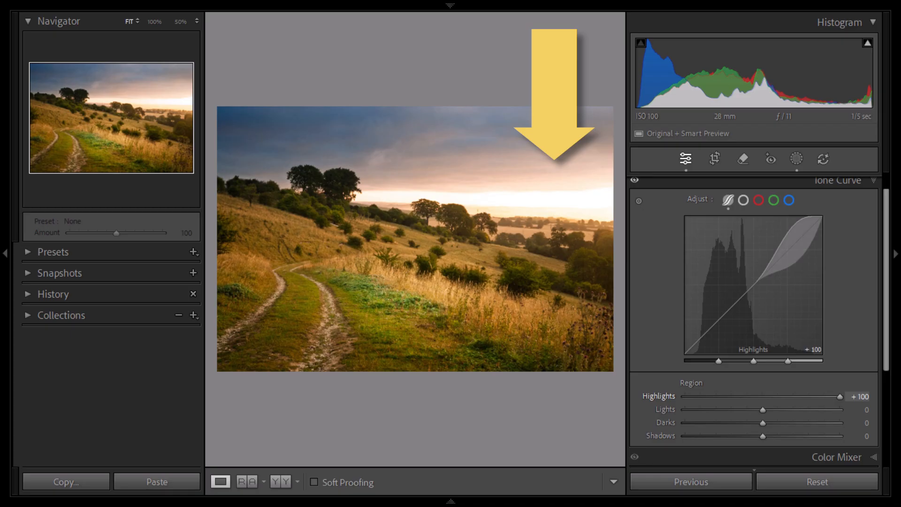
pyautogui.moveTo(897, 402)
pyautogui.mouseDown()
pyautogui.moveTo(664, 403)
pyautogui.moveTo(898, 418)
pyautogui.mouseUp()
pyautogui.click(839, 397)
pyautogui.doubleClick(840, 397)
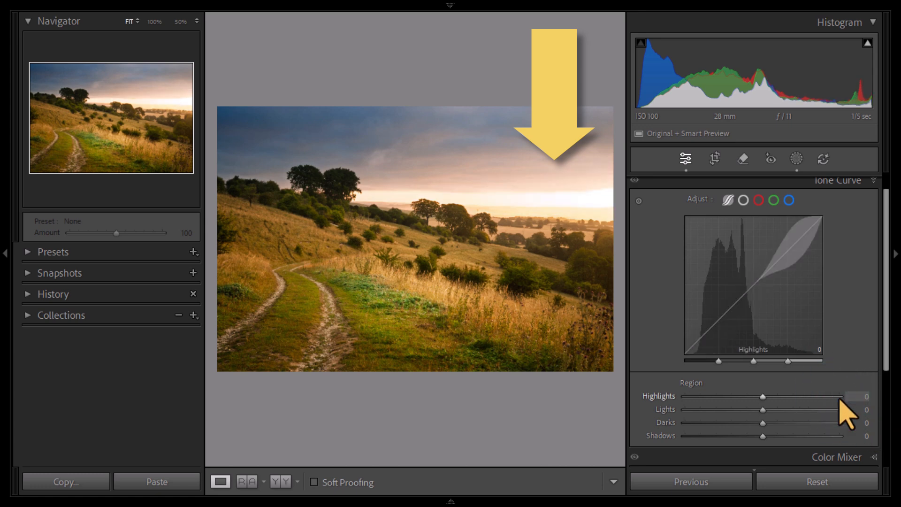
# Set the parametric curve's Highlights to -37 and Lights to -32
pyautogui.moveTo(762, 396); pyautogui.dragTo(735, 403)
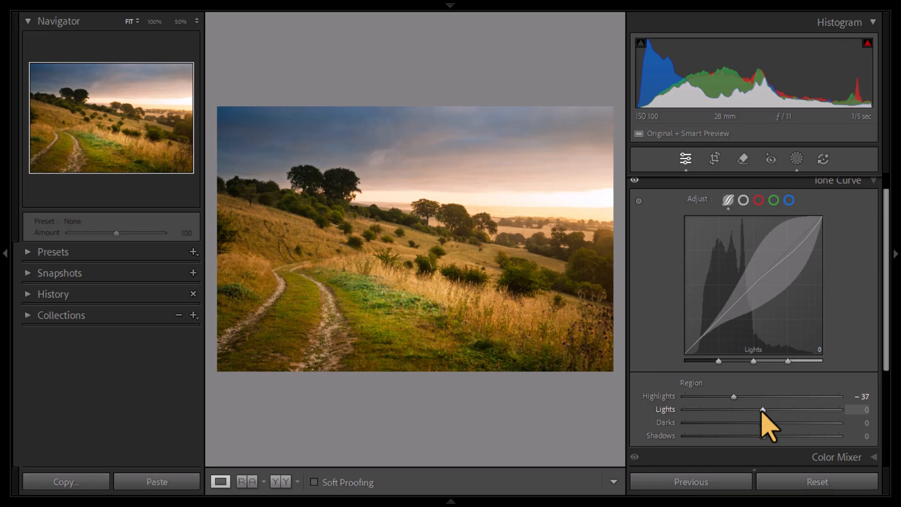
pyautogui.moveTo(762, 412); pyautogui.dragTo(798, 417)
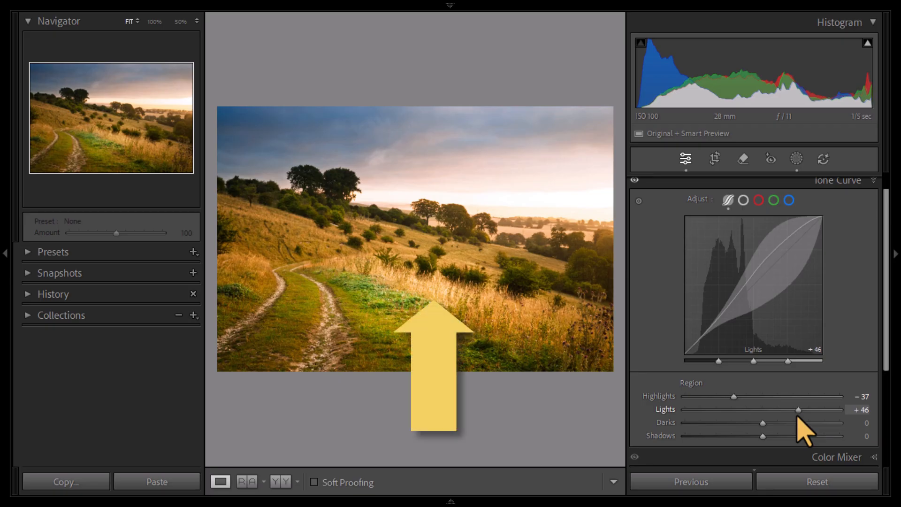
pyautogui.moveTo(798, 417); pyautogui.dragTo(768, 417)
pyautogui.moveTo(753, 417); pyautogui.dragTo(736, 419)
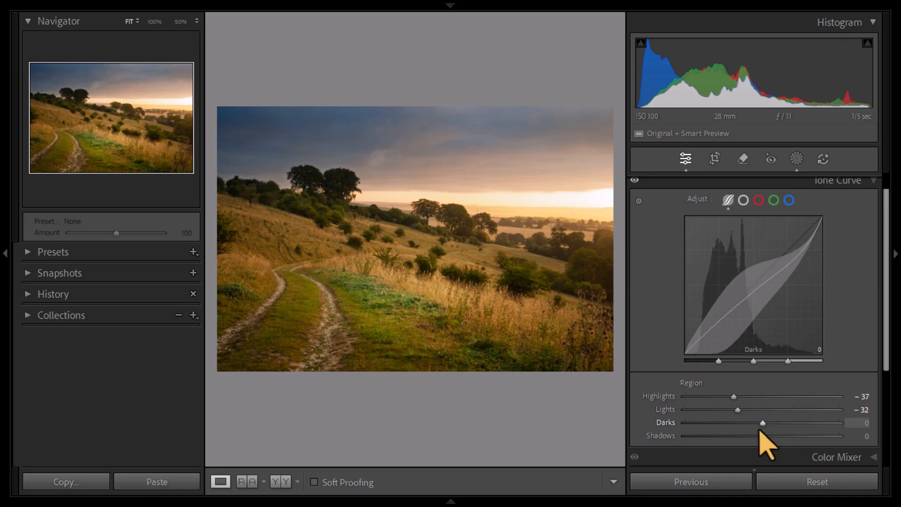
# Set the parametric curve's Darks to +31 and Shadows to -66
pyautogui.click(763, 428)
pyautogui.moveTo(763, 425); pyautogui.dragTo(781, 431)
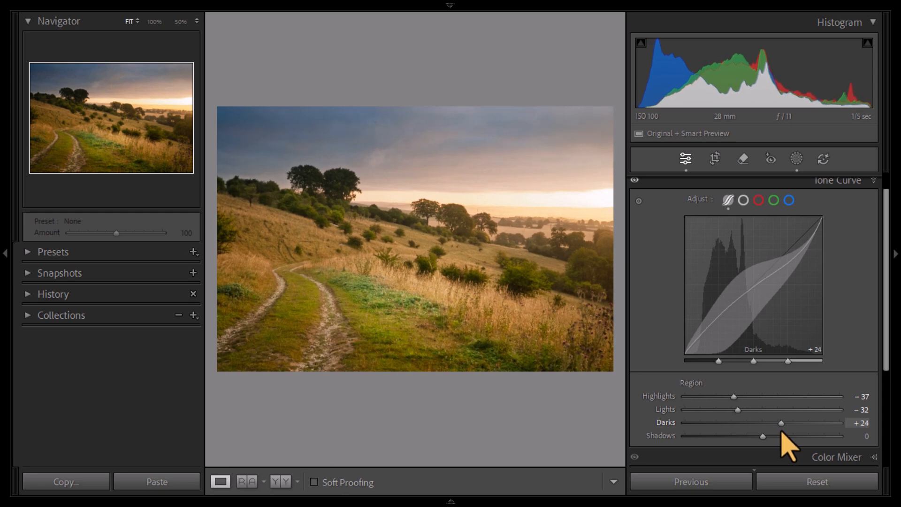
pyautogui.moveTo(781, 431); pyautogui.dragTo(789, 434)
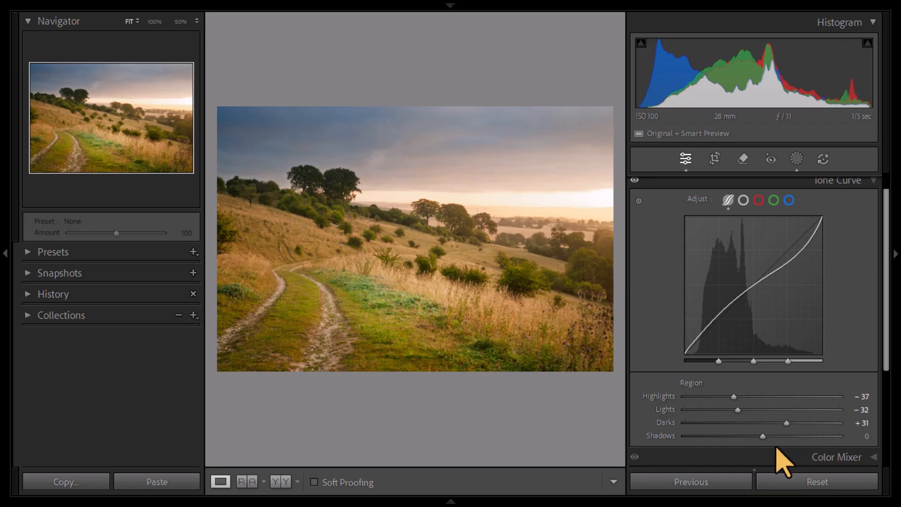
pyautogui.click(762, 436)
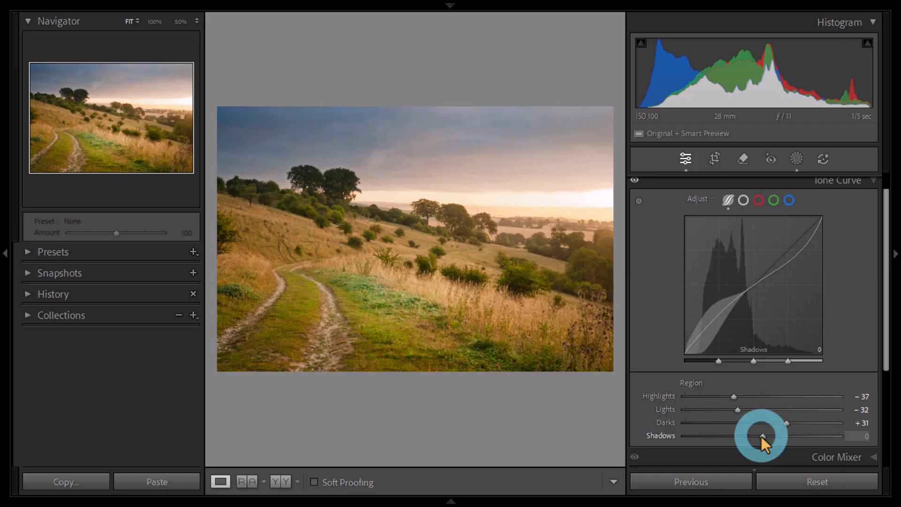
pyautogui.moveTo(762, 436); pyautogui.dragTo(706, 436)
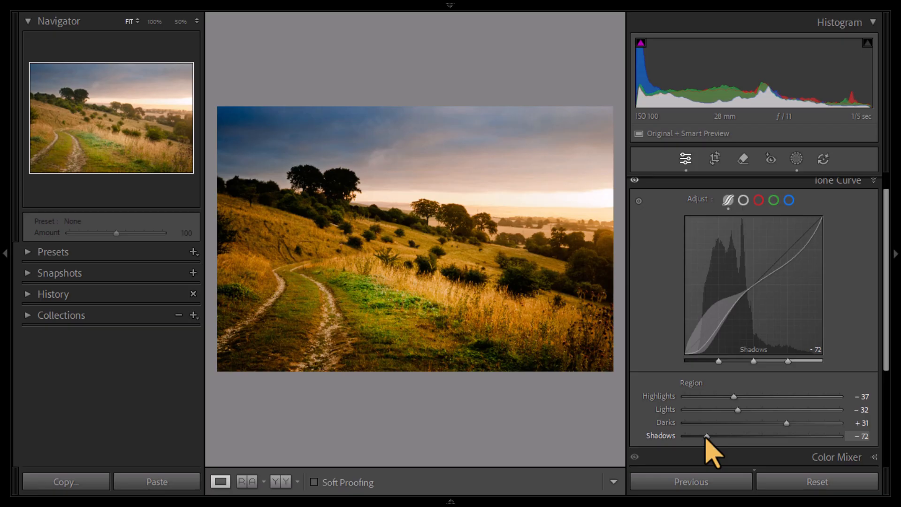
pyautogui.moveTo(707, 438); pyautogui.dragTo(710, 448)
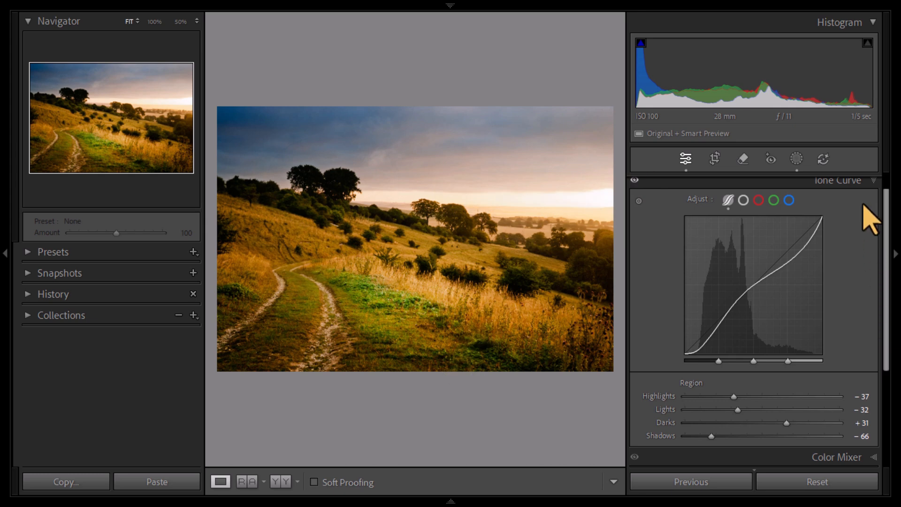
# On the point curve, raise the black point to output 14 and lower the white point to output 233
pyautogui.click(744, 200)
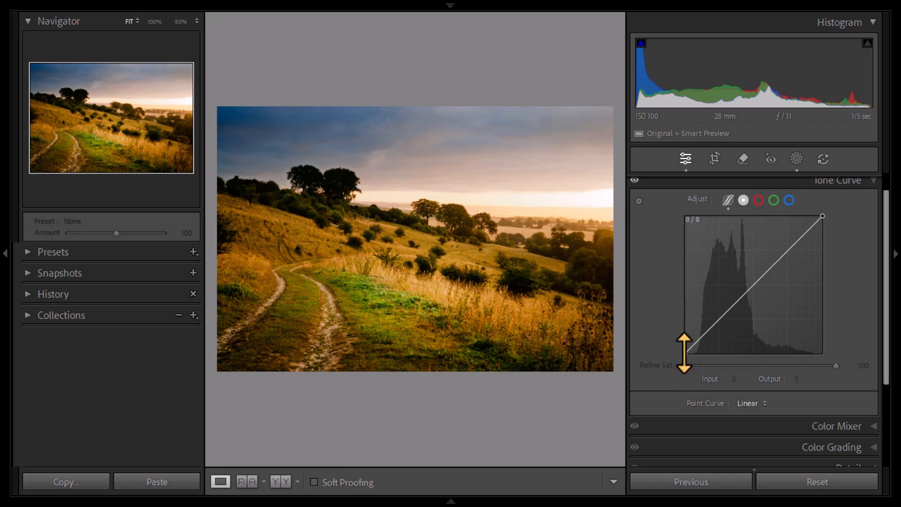
pyautogui.moveTo(685, 352)
pyautogui.mouseDown()
pyautogui.moveTo(675, 354)
pyautogui.moveTo(673, 340)
pyautogui.mouseUp()
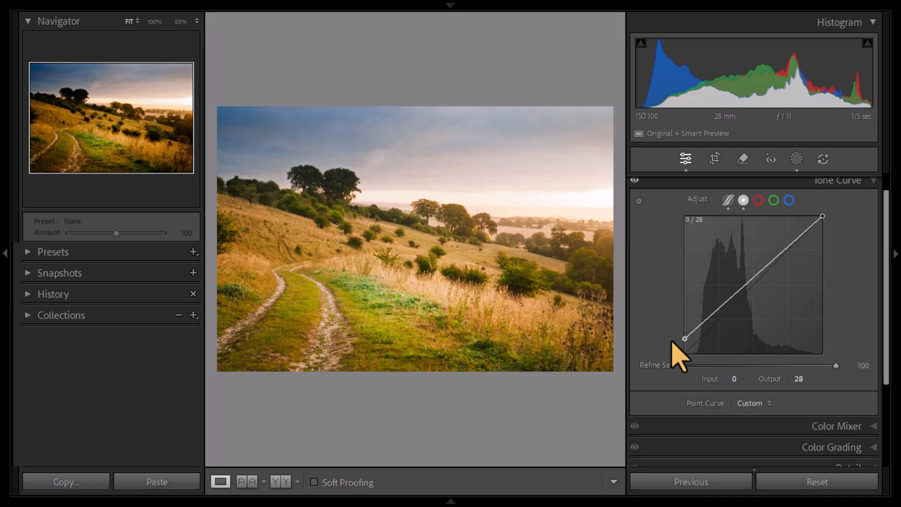
pyautogui.moveTo(672, 341); pyautogui.dragTo(672, 349)
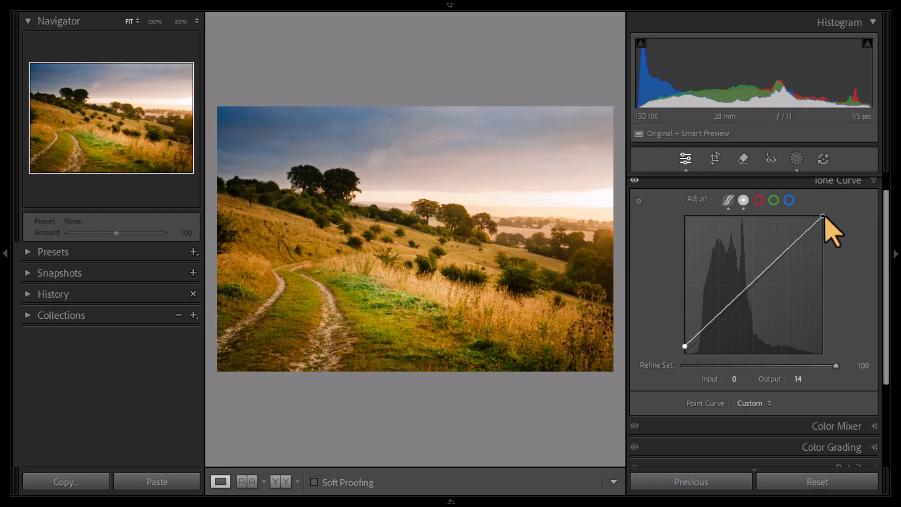
pyautogui.moveTo(822, 216); pyautogui.dragTo(833, 229)
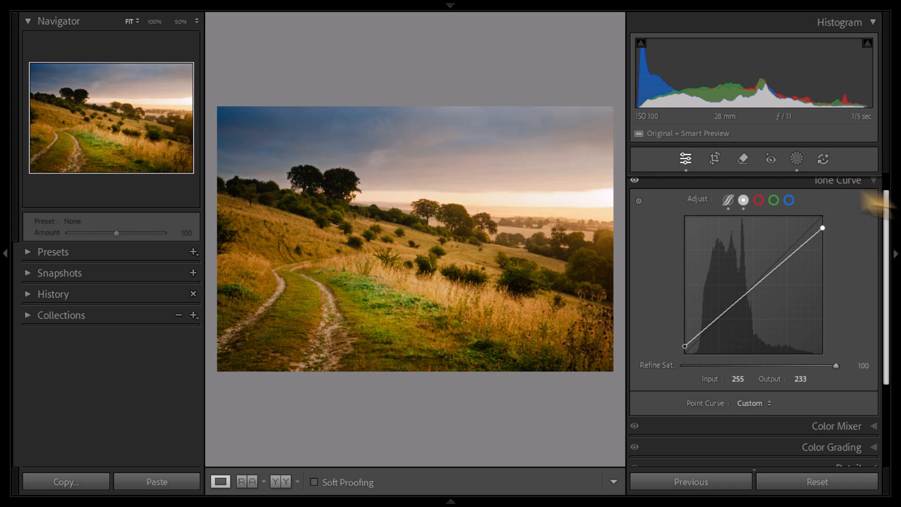
# Select the sky's linear gradient mask and add a subtracting brush to it with Auto Mask enabled
pyautogui.click(796, 159)
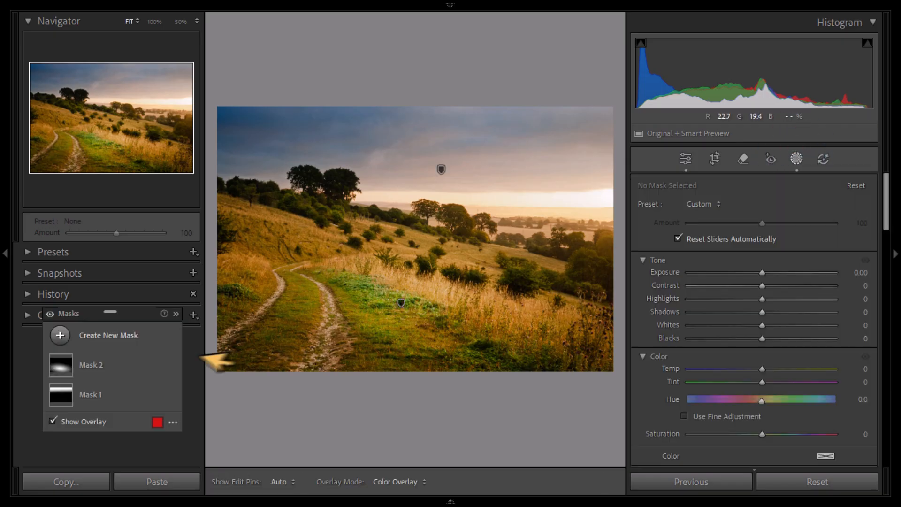
pyautogui.moveTo(136, 318); pyautogui.dragTo(139, 309)
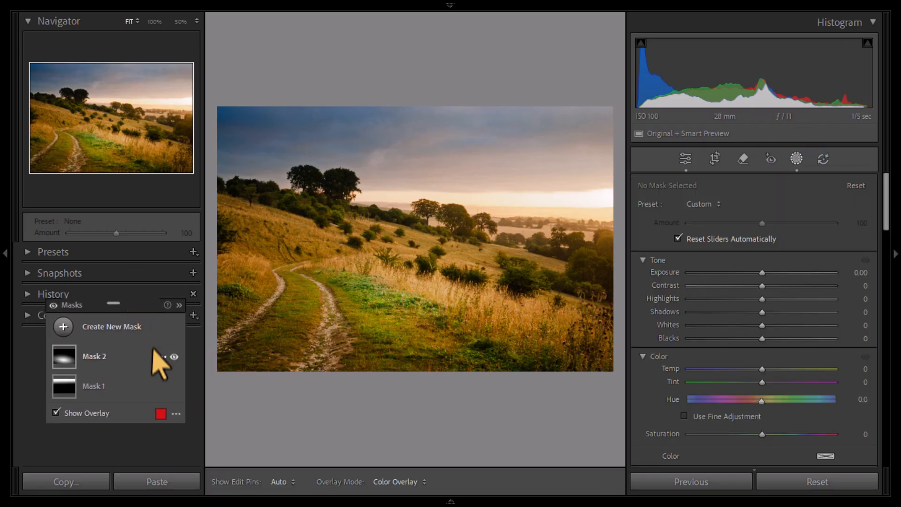
pyautogui.click(99, 386)
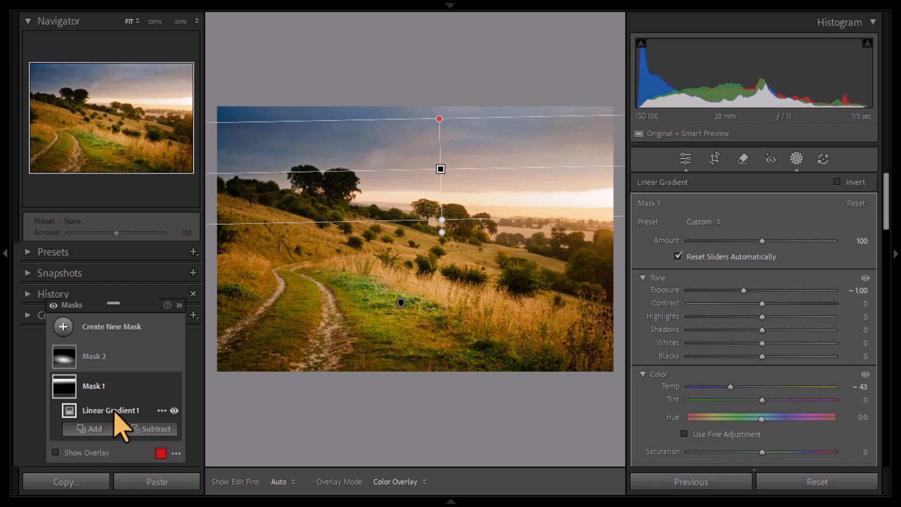
pyautogui.click(114, 411)
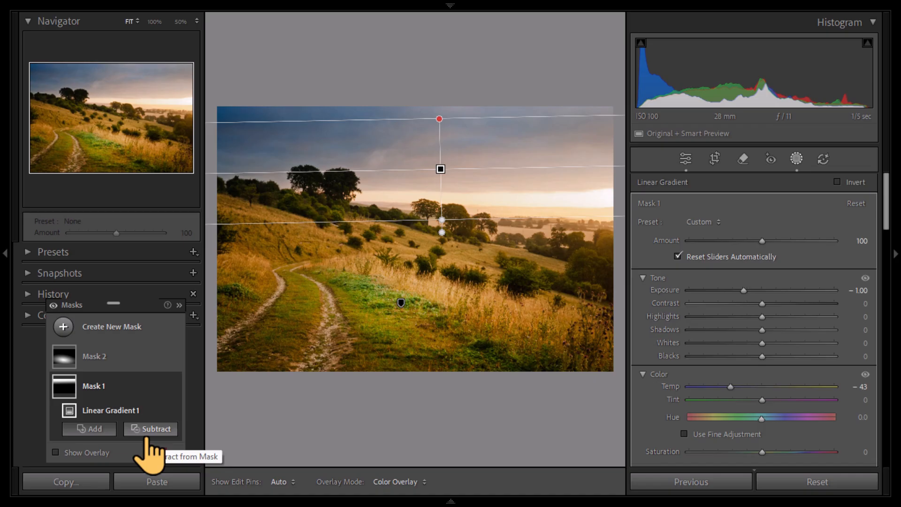
pyautogui.click(153, 434)
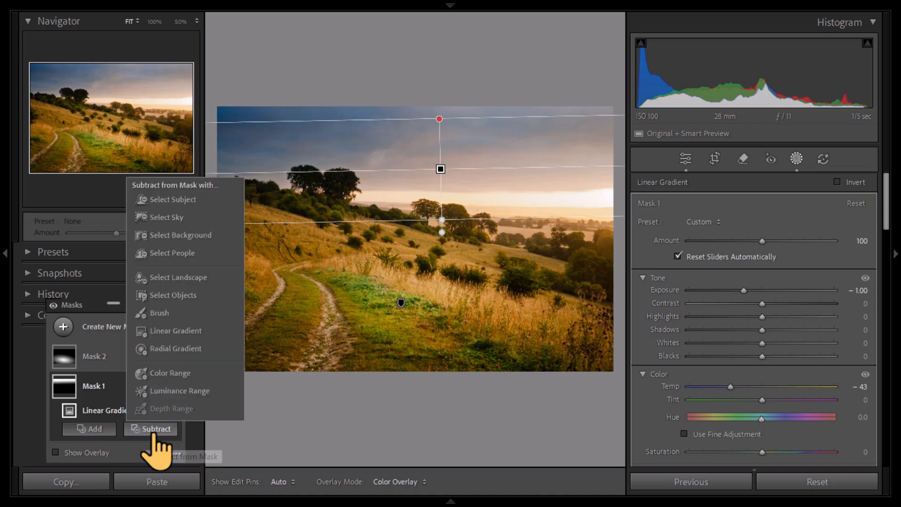
pyautogui.click(163, 313)
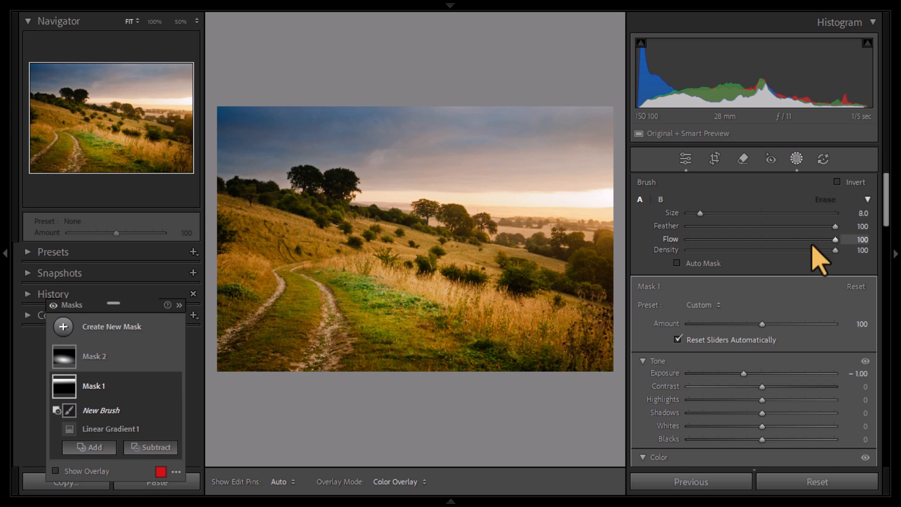
pyautogui.click(677, 264)
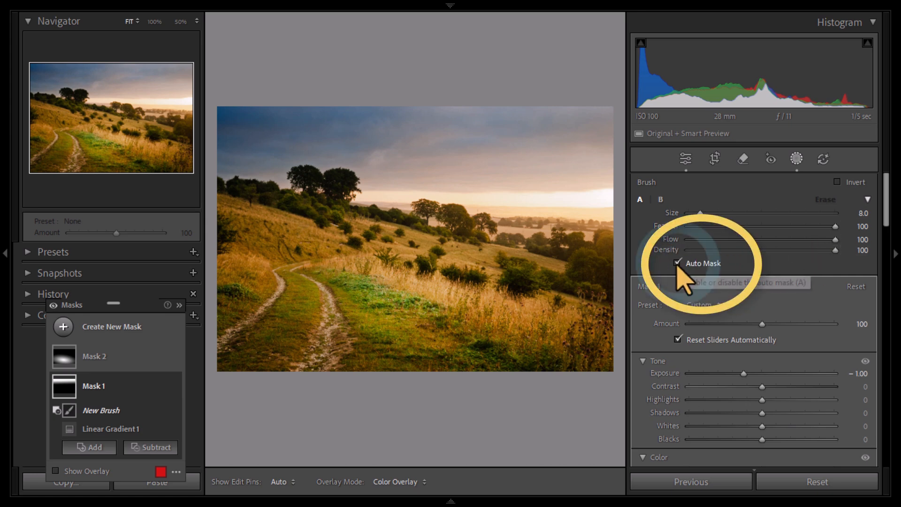
# View the photo at 50%, set the brush size to 10, and brush the two large hillside trees out of the sky mask
pyautogui.click(181, 22)
pyautogui.moveTo(121, 125); pyautogui.dragTo(76, 91)
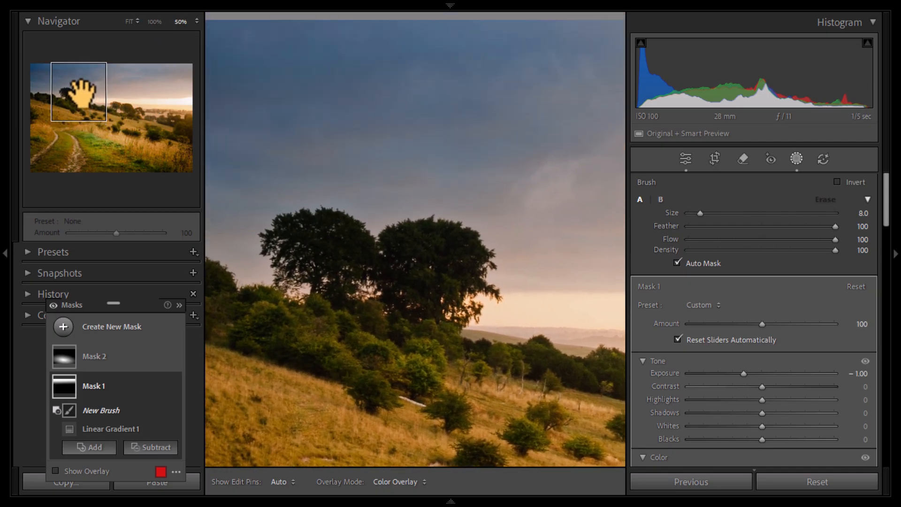
pyautogui.scroll(1, 421, 279)
pyautogui.scroll(1, 421, 279)
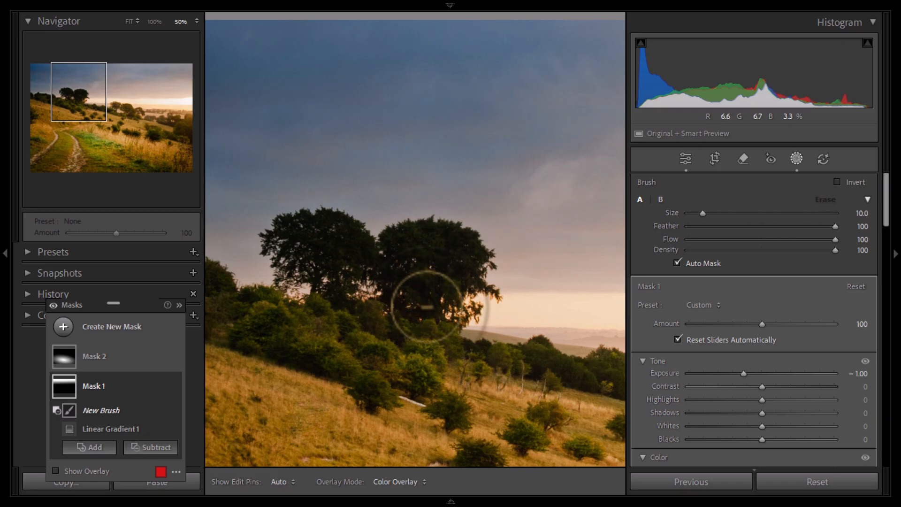
pyautogui.moveTo(427, 308)
pyautogui.mouseDown()
pyautogui.moveTo(428, 279)
pyautogui.moveTo(430, 303)
pyautogui.moveTo(464, 275)
pyautogui.moveTo(472, 247)
pyautogui.moveTo(466, 265)
pyautogui.moveTo(467, 244)
pyautogui.moveTo(447, 246)
pyautogui.moveTo(458, 238)
pyautogui.moveTo(439, 244)
pyautogui.moveTo(433, 233)
pyautogui.moveTo(426, 247)
pyautogui.moveTo(389, 240)
pyautogui.moveTo(414, 271)
pyautogui.moveTo(415, 293)
pyautogui.moveTo(395, 302)
pyautogui.moveTo(357, 244)
pyautogui.moveTo(338, 244)
pyautogui.moveTo(344, 234)
pyautogui.moveTo(330, 243)
pyautogui.moveTo(302, 232)
pyautogui.moveTo(280, 244)
pyautogui.moveTo(308, 243)
pyautogui.moveTo(294, 262)
pyautogui.moveTo(335, 276)
pyautogui.moveTo(346, 303)
pyautogui.moveTo(324, 246)
pyautogui.moveTo(295, 222)
pyautogui.moveTo(307, 214)
pyautogui.moveTo(268, 241)
pyautogui.moveTo(345, 221)
pyautogui.mouseUp()
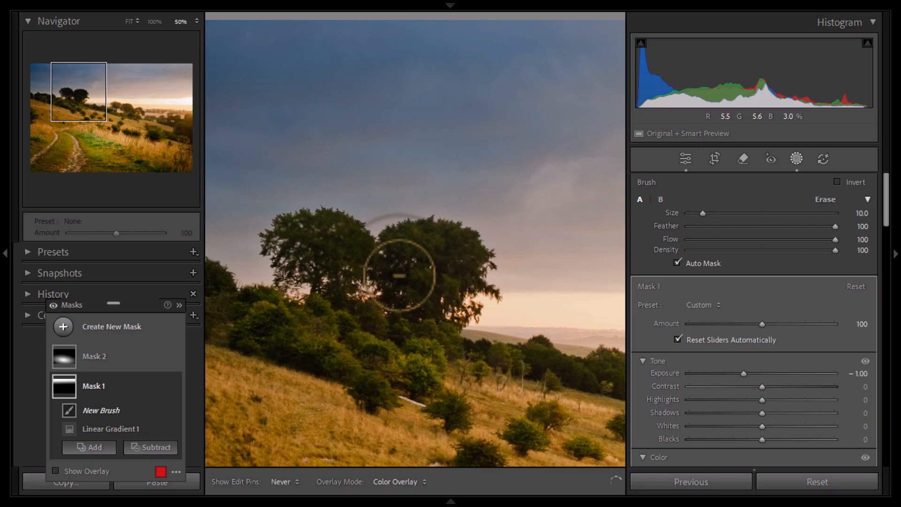
pyautogui.moveTo(400, 276)
pyautogui.mouseDown()
pyautogui.moveTo(404, 317)
pyautogui.moveTo(431, 337)
pyautogui.moveTo(418, 353)
pyautogui.mouseUp()
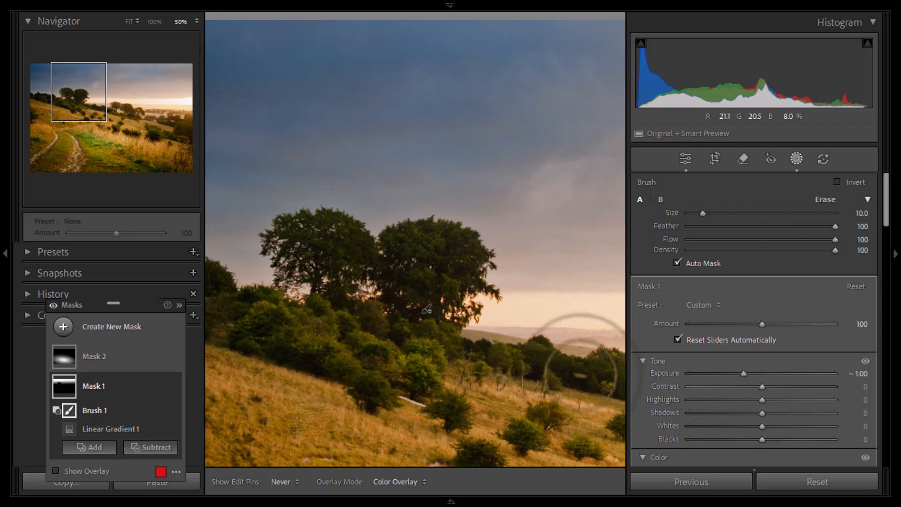
# Subtract the bushes and small trees near the photo's left edge from the sky mask, and return to the fitted view
pyautogui.press('h')
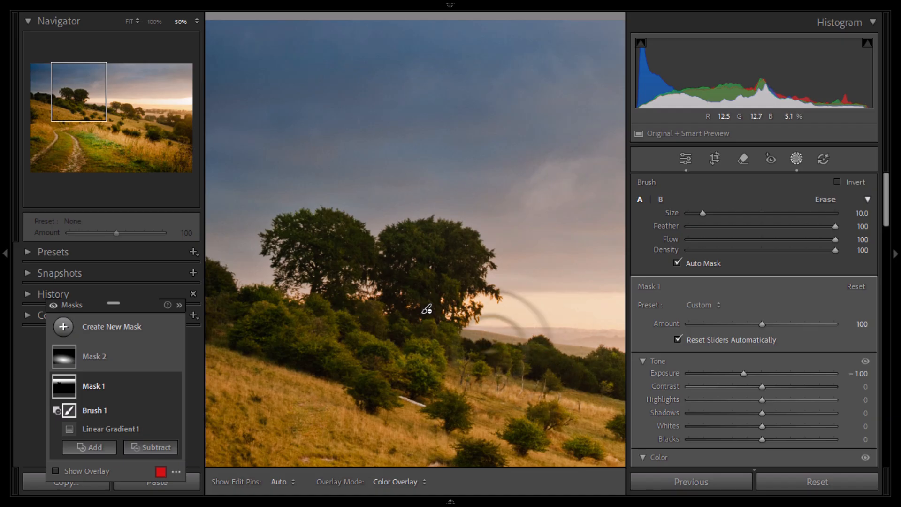
pyautogui.press('space')
pyautogui.moveTo(288, 328); pyautogui.dragTo(582, 383)
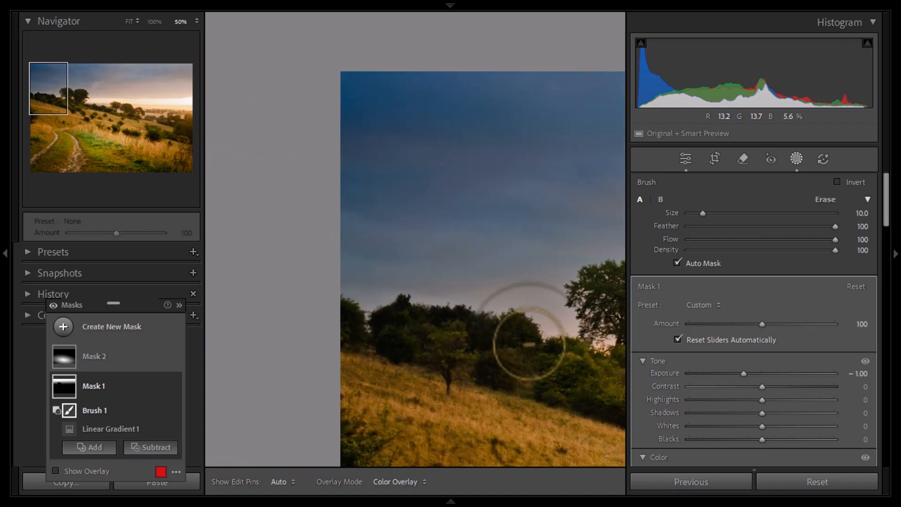
pyautogui.press('h')
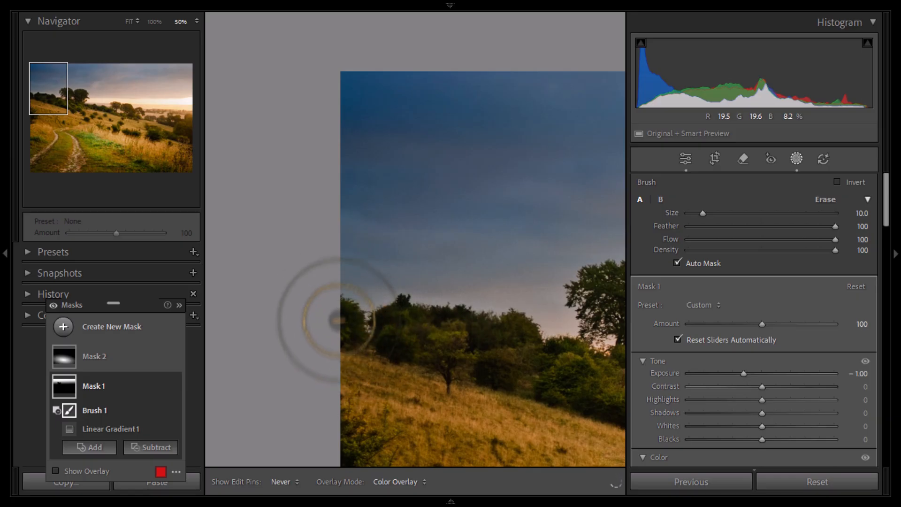
pyautogui.press('space')
pyautogui.moveTo(566, 391); pyautogui.dragTo(419, 338)
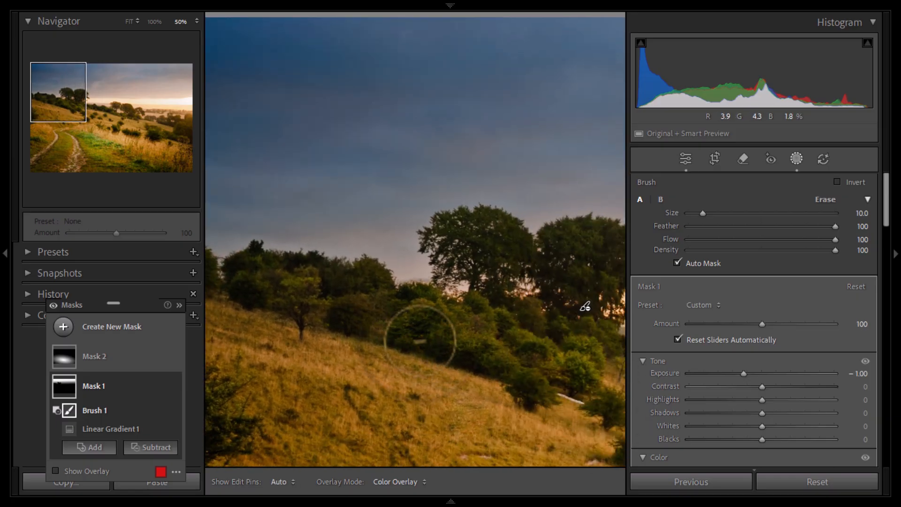
pyautogui.click(128, 22)
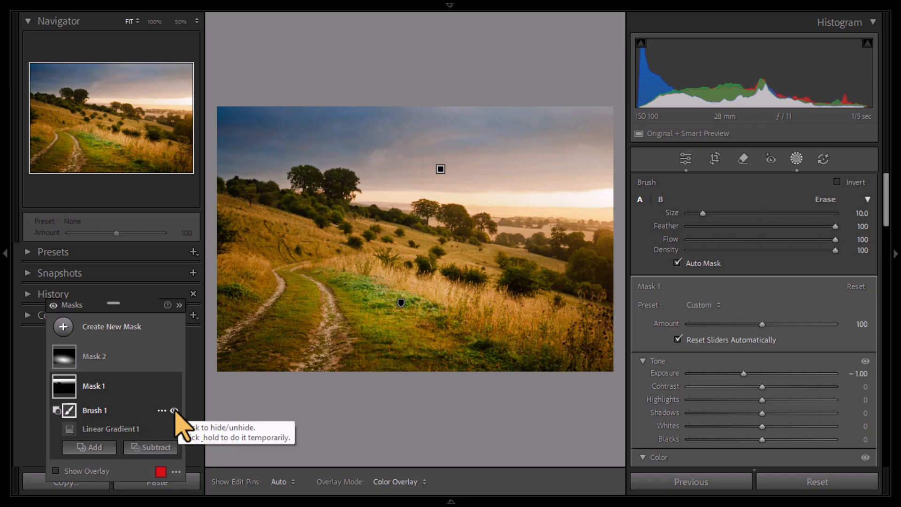
# Compare the sky mask with its subtracting brush hidden and shown, checking the two large hillside trees
pyautogui.click(175, 412)
pyautogui.click(175, 411)
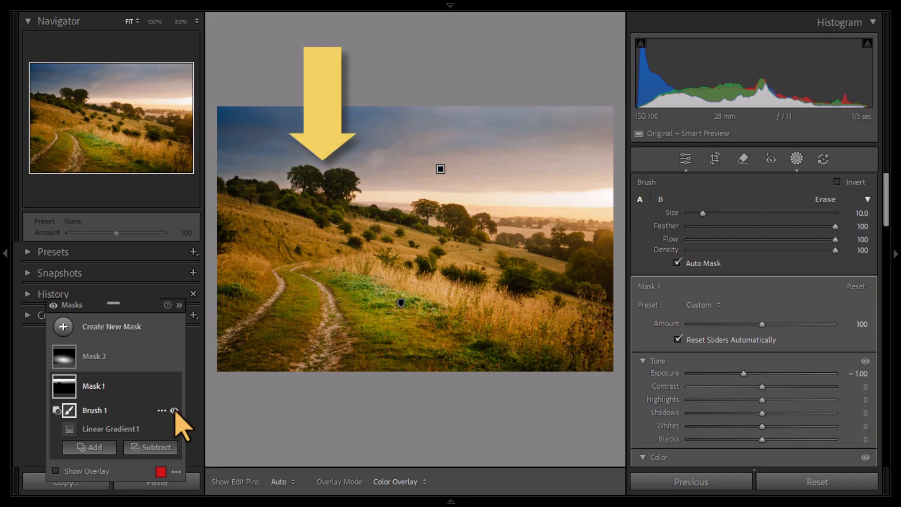
pyautogui.click(175, 411)
pyautogui.click(175, 411)
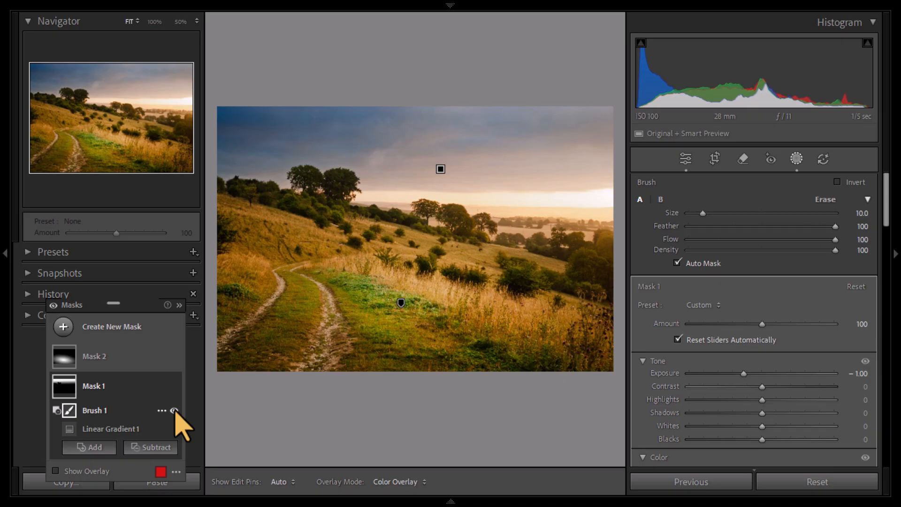
# Create a new brush mask with Auto Mask off, exposure set to 2.84 and brush flow to 11
pyautogui.click(125, 328)
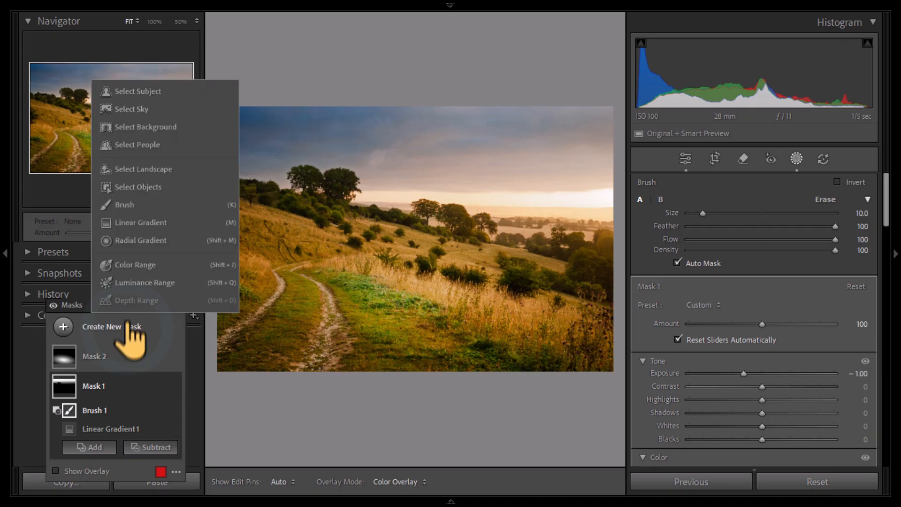
pyautogui.click(127, 207)
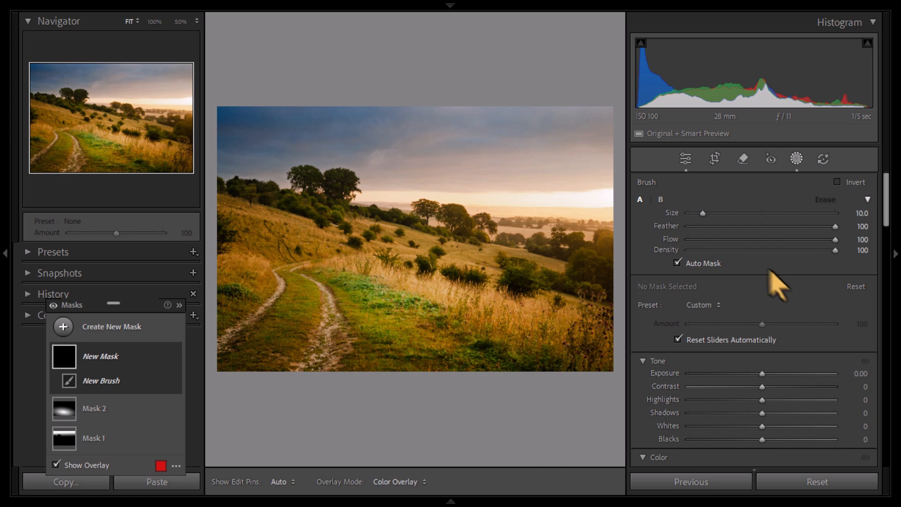
pyautogui.click(677, 263)
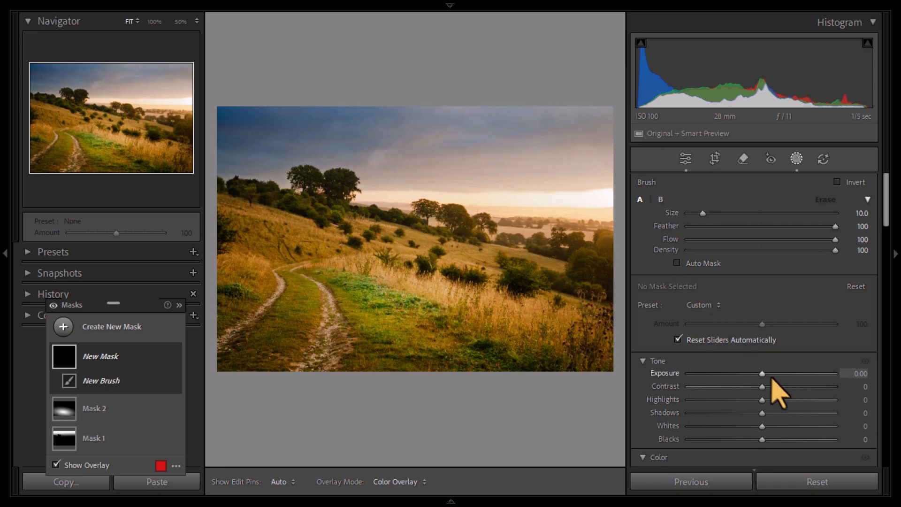
pyautogui.moveTo(763, 375); pyautogui.dragTo(809, 381)
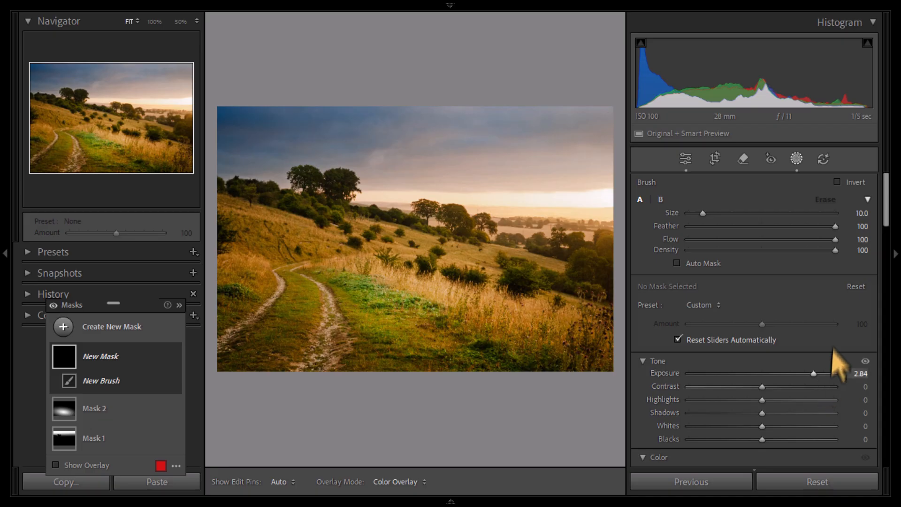
pyautogui.moveTo(835, 240); pyautogui.dragTo(701, 253)
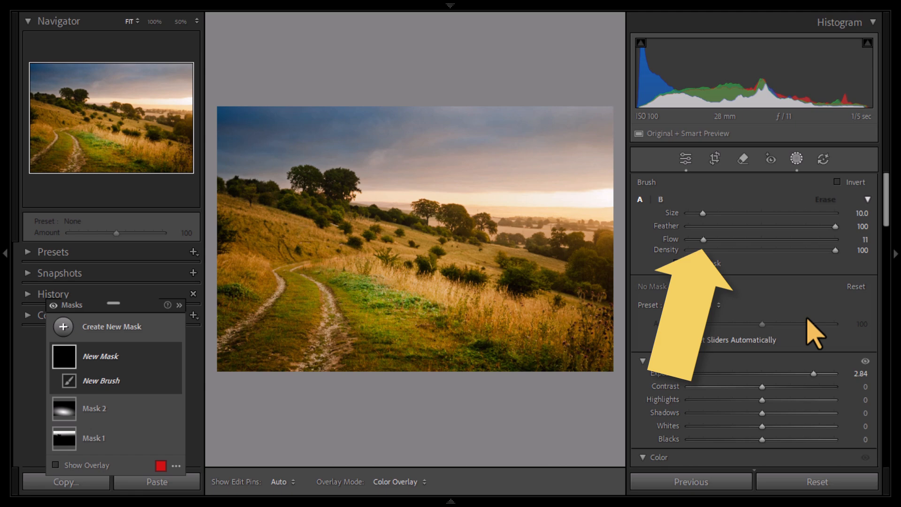
# View the hillside's right part at 50% and brush over the large dark bush above the tall grass to brighten it
pyautogui.click(180, 22)
pyautogui.moveTo(66, 91); pyautogui.dragTo(157, 142)
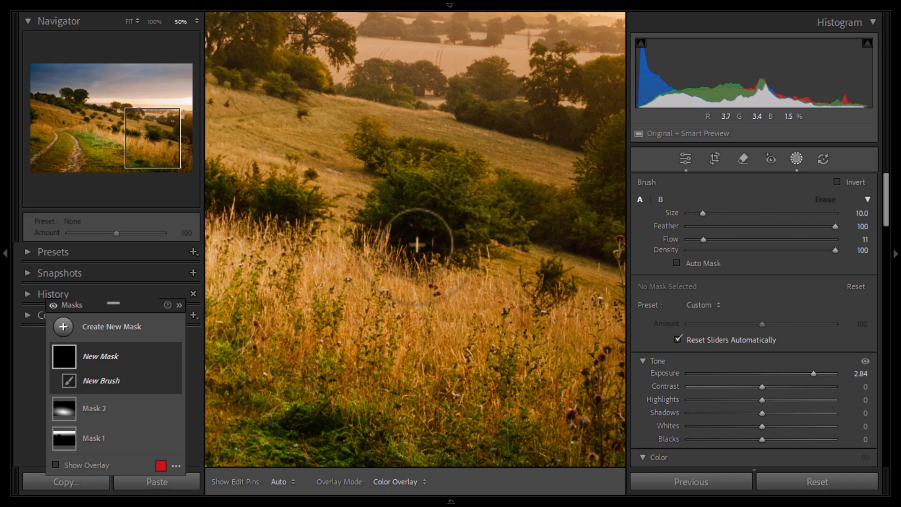
pyautogui.moveTo(416, 245)
pyautogui.mouseDown()
pyautogui.moveTo(410, 228)
pyautogui.moveTo(400, 240)
pyautogui.mouseUp()
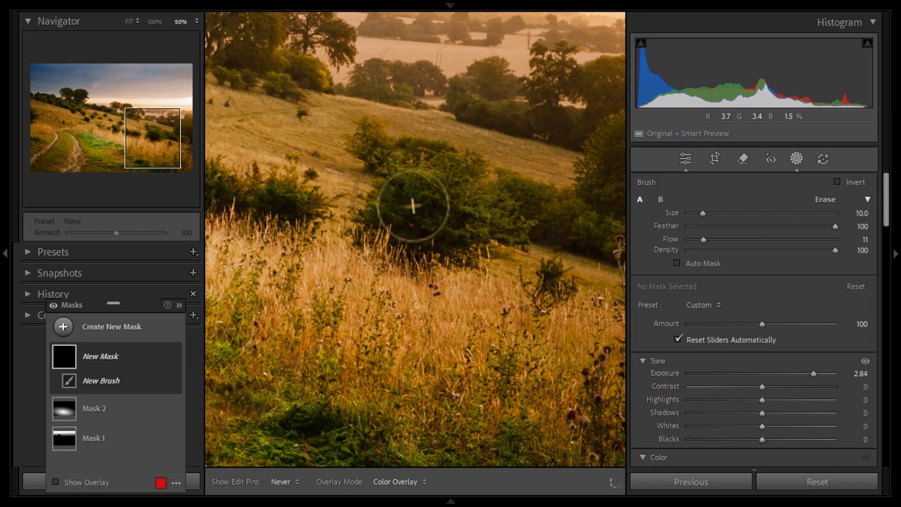
pyautogui.click(448, 249)
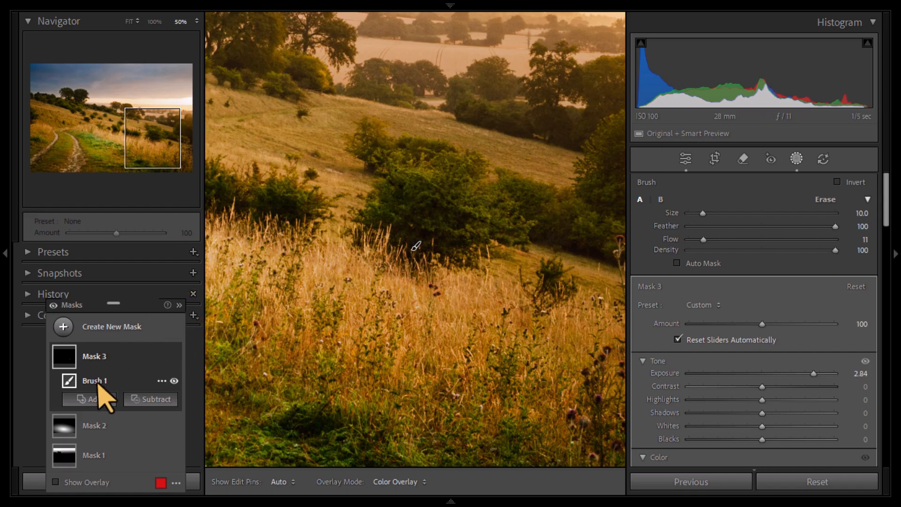
# Move the mask list clear of the lower controls and compare the large bush with the brightening brush hidden and shown
pyautogui.moveTo(134, 306); pyautogui.dragTo(129, 282)
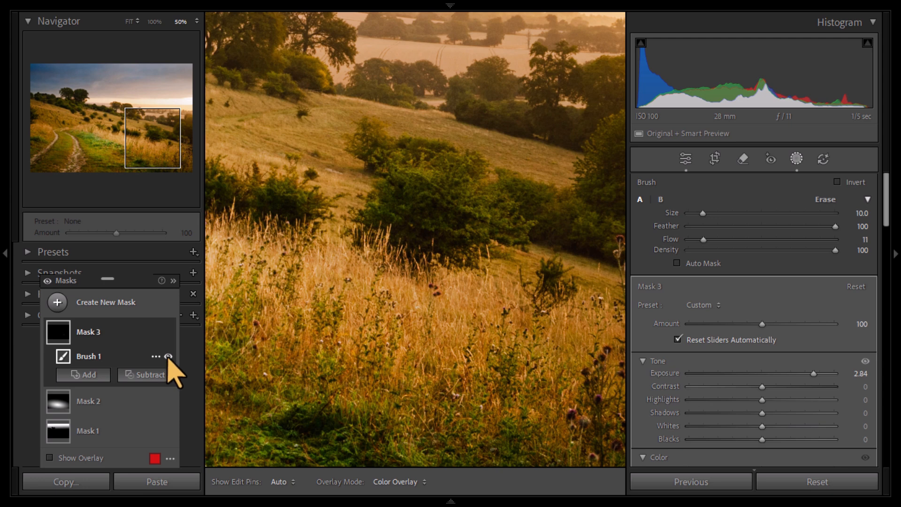
pyautogui.click(168, 357)
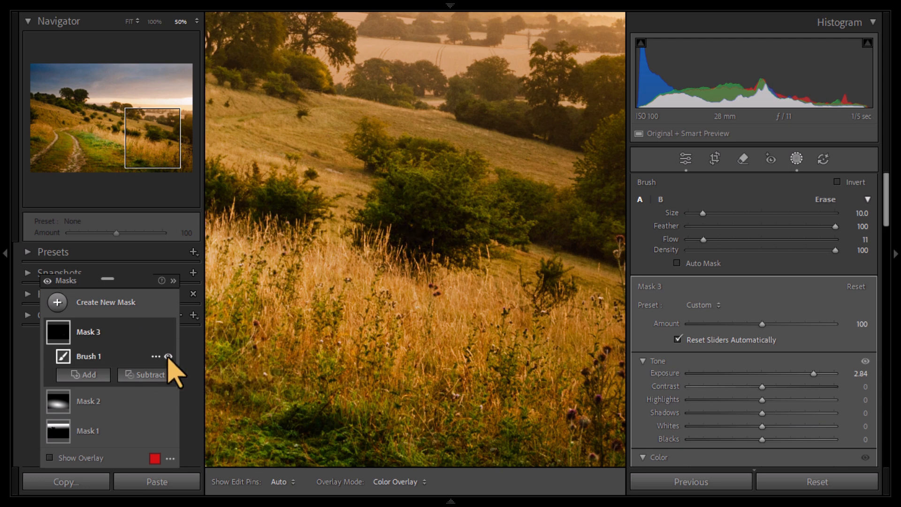
pyautogui.click(168, 357)
pyautogui.click(168, 356)
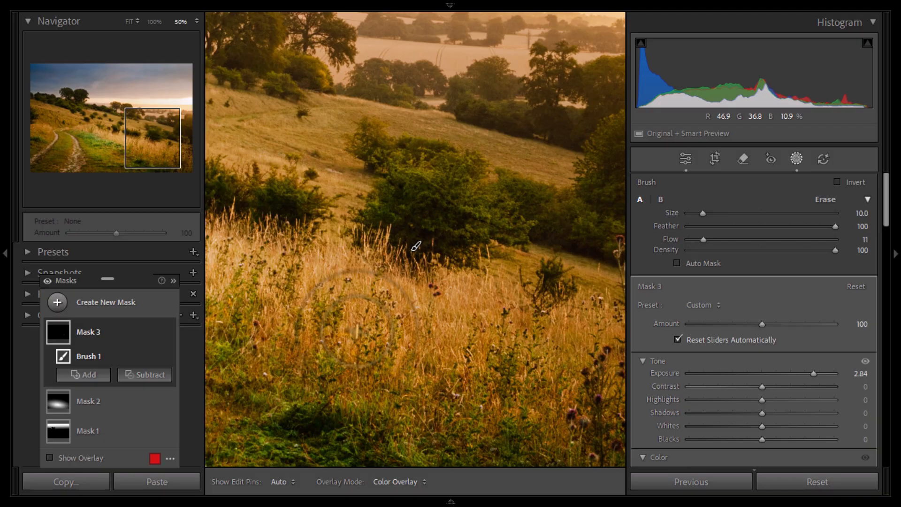
# Brush over the dark bushes behind the tall grass in the middle of the hillside to brighten them
pyautogui.moveTo(350, 249); pyautogui.dragTo(581, 337)
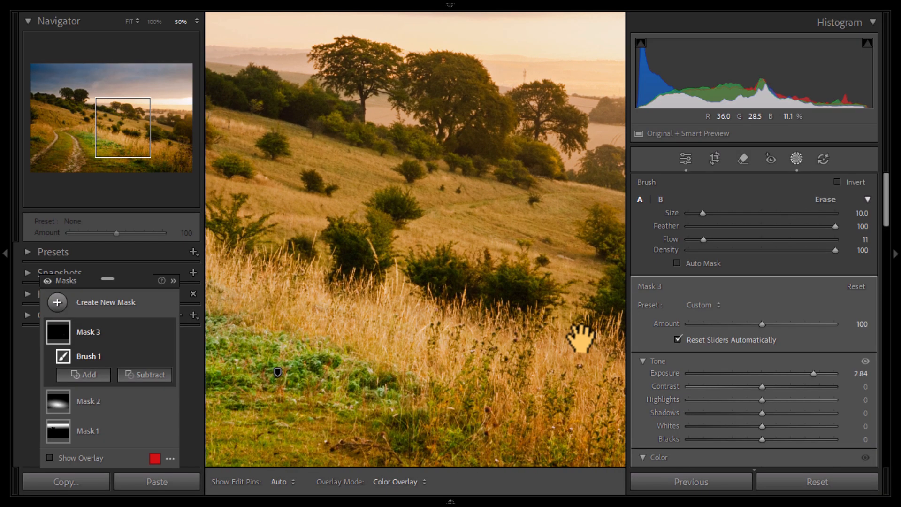
pyautogui.press('h')
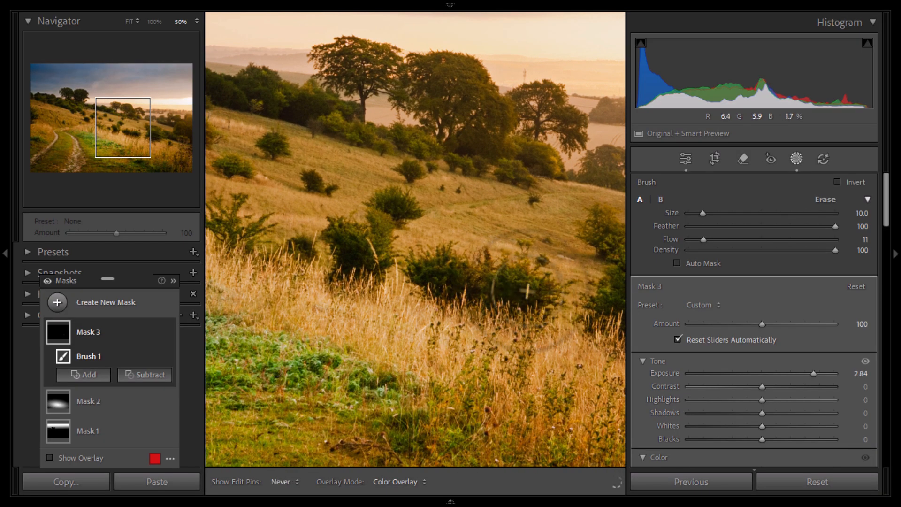
pyautogui.press('h')
pyautogui.press('h')
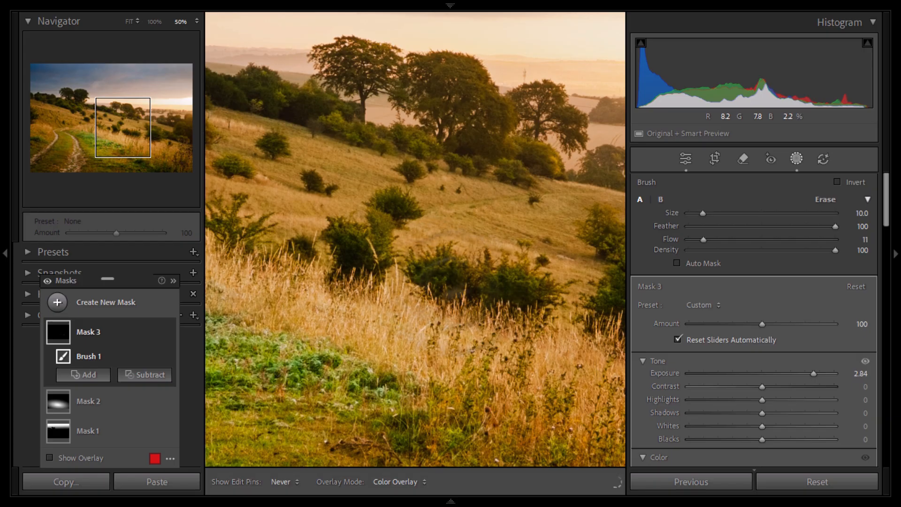
pyautogui.press('h')
pyautogui.press('h')
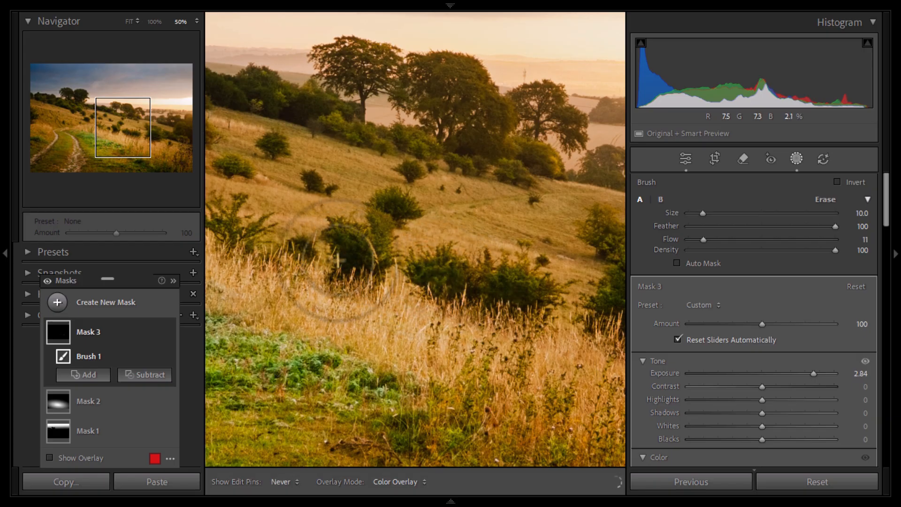
pyautogui.press('h')
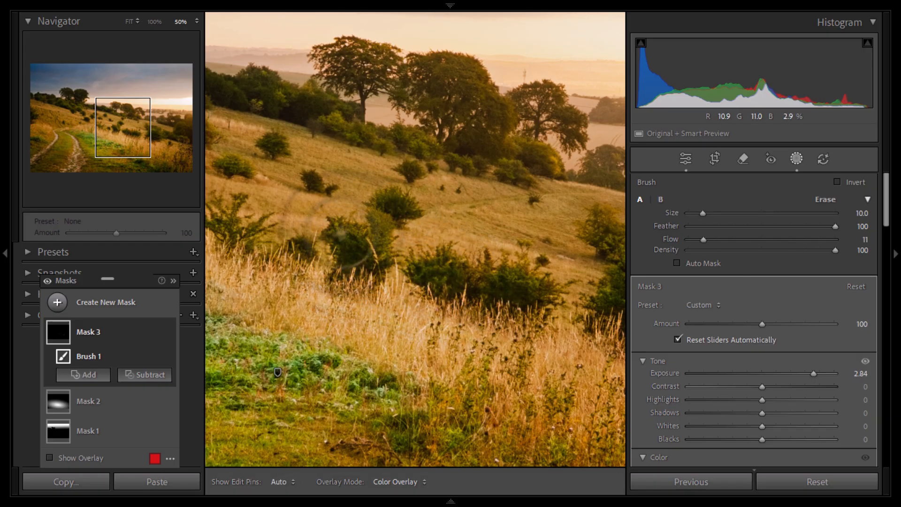
pyautogui.press('h')
pyautogui.press('h')
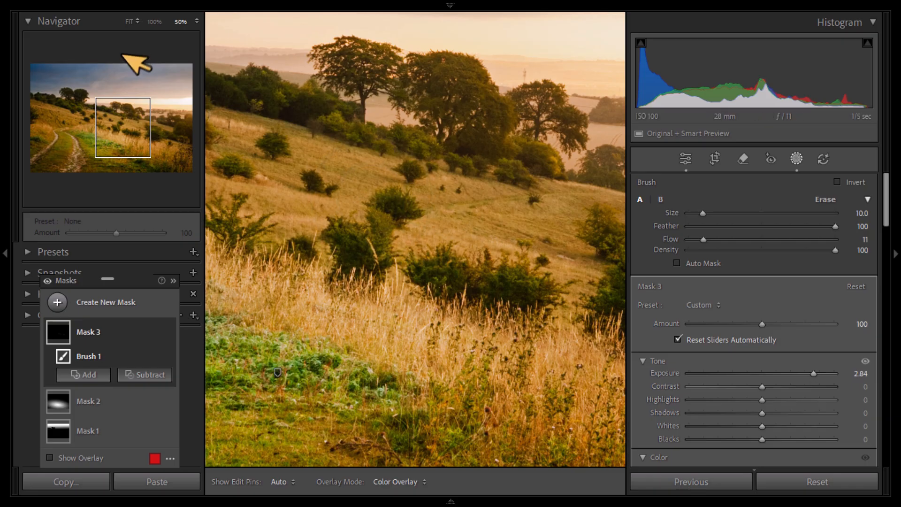
# Brush over the dark green undergrowth along the photo's bottom edge to brighten it
pyautogui.moveTo(125, 141); pyautogui.dragTo(147, 168)
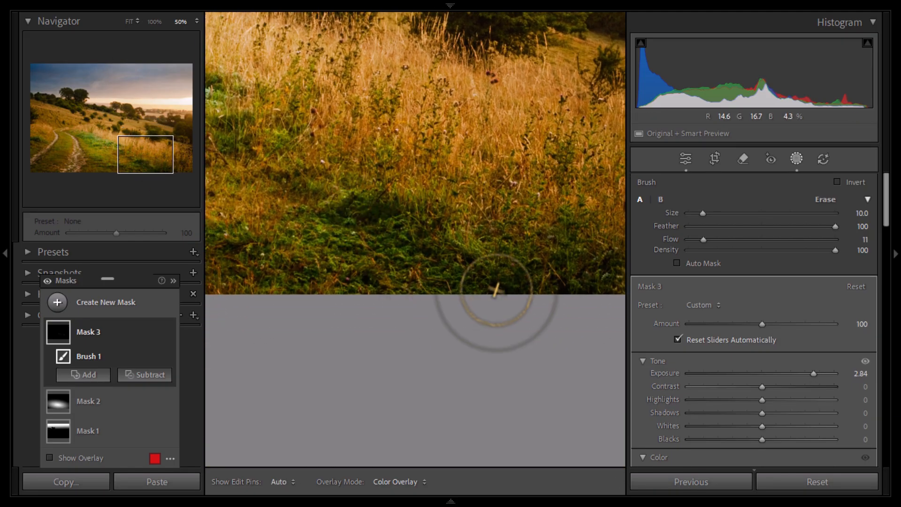
pyautogui.press('h')
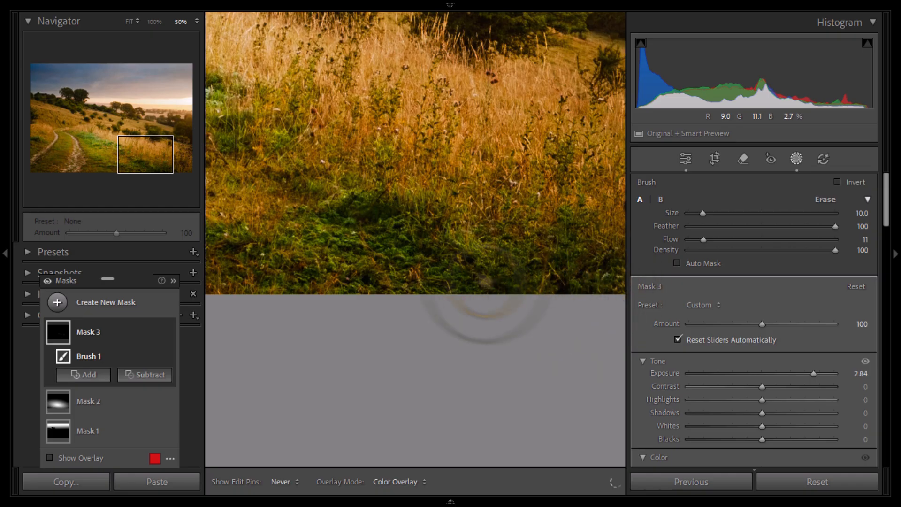
pyautogui.press('h')
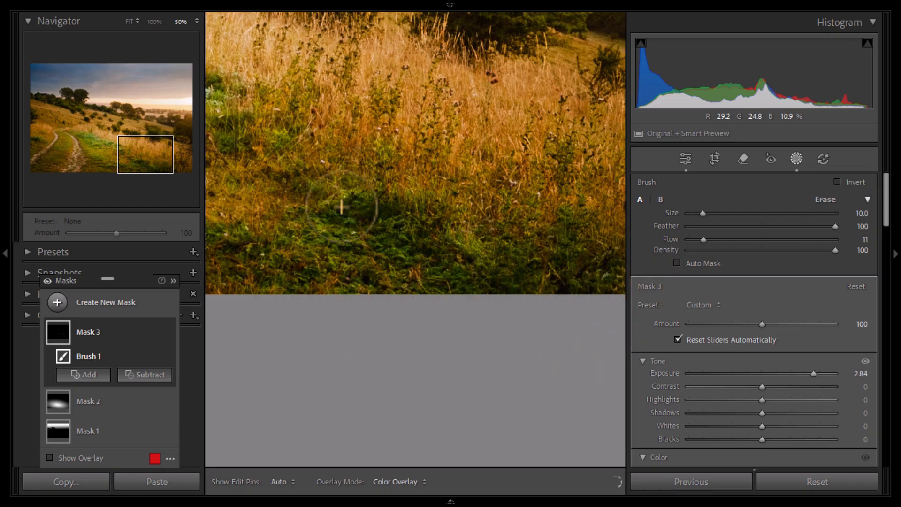
# Brush over the dark tree and the low bush at the photo's left edge, and return to the fitted view
pyautogui.moveTo(167, 171); pyautogui.dragTo(30, 129)
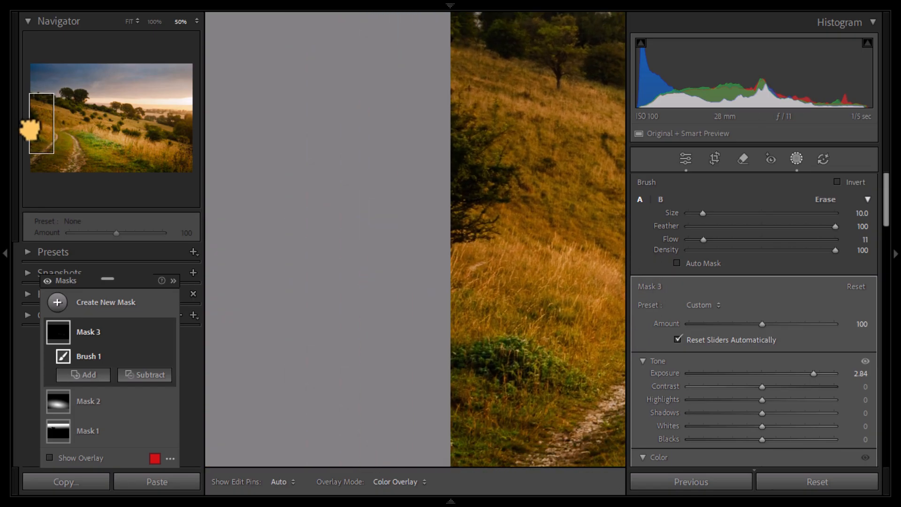
pyautogui.press('h')
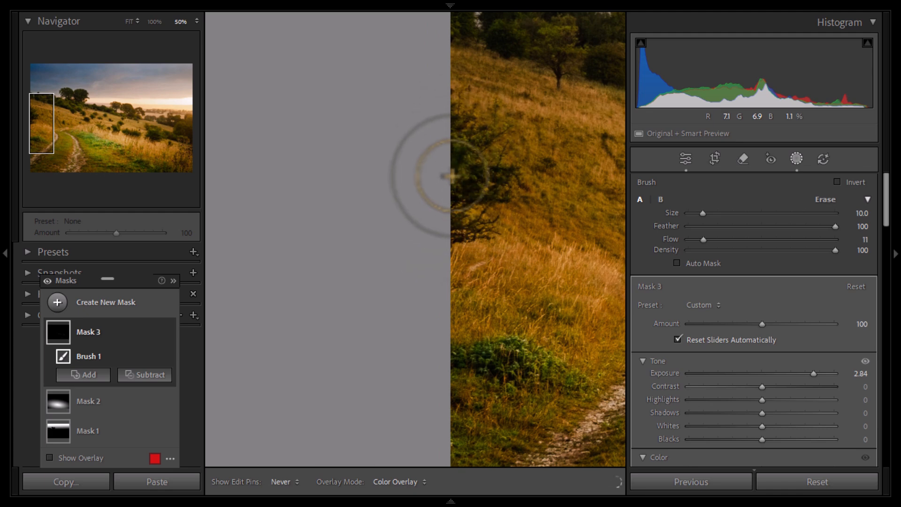
pyautogui.click(474, 364)
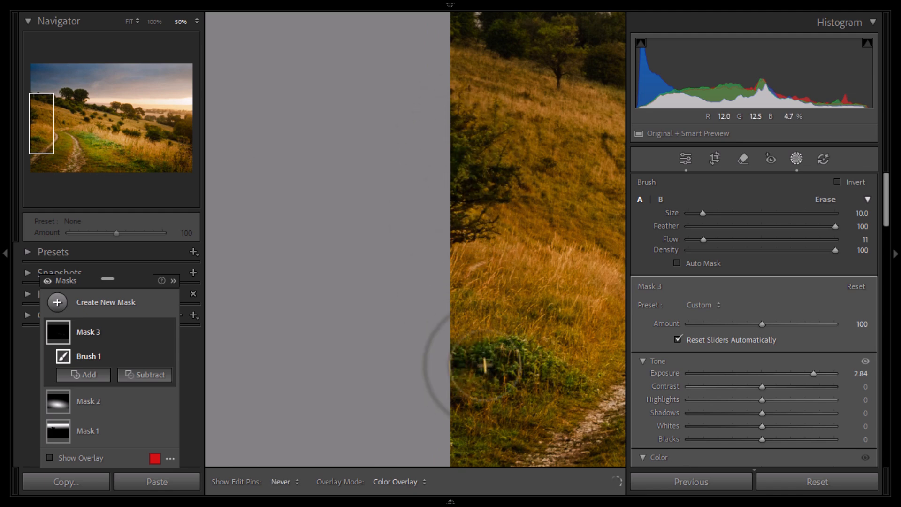
pyautogui.press('h')
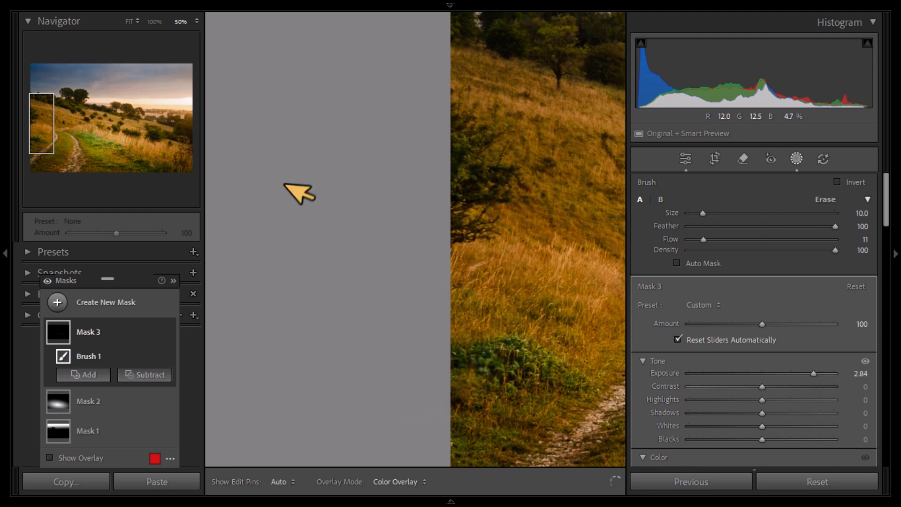
pyautogui.click(131, 22)
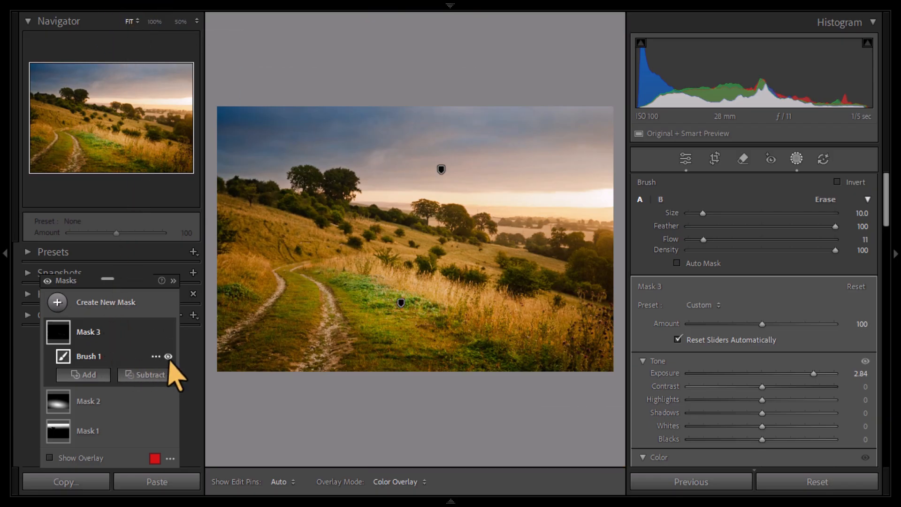
# Compare the whole photo with the brightening brush on the bushes hidden and shown
pyautogui.click(169, 357)
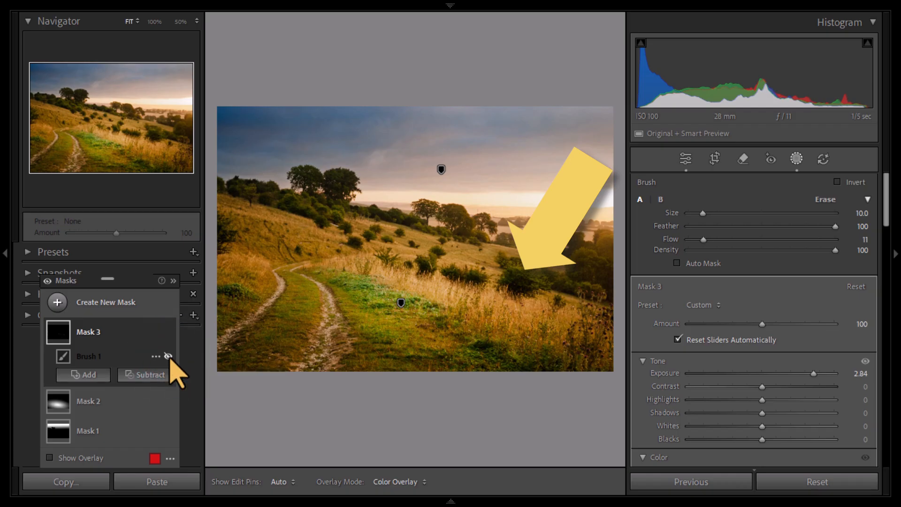
pyautogui.click(168, 357)
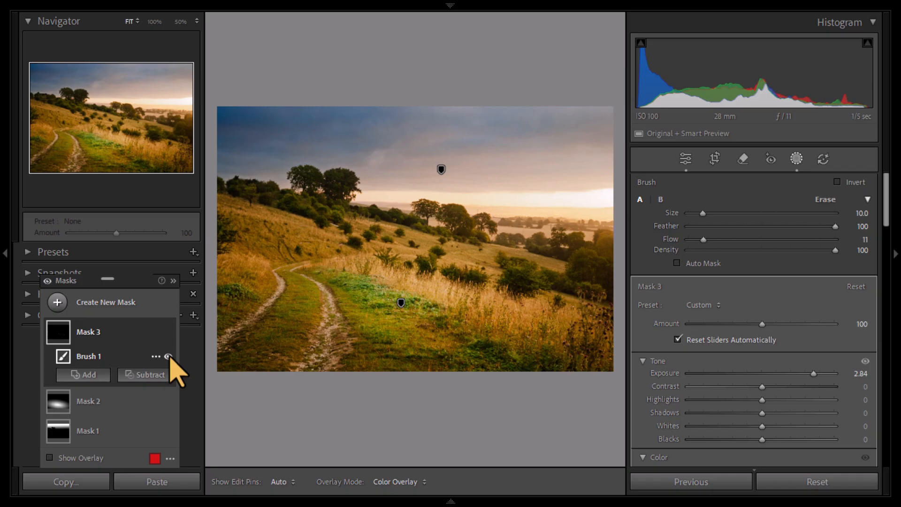
pyautogui.click(169, 357)
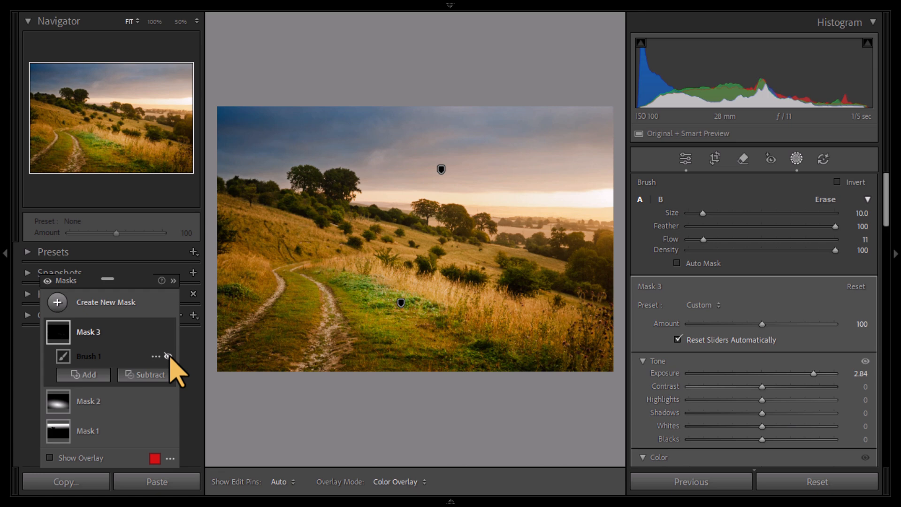
pyautogui.click(168, 356)
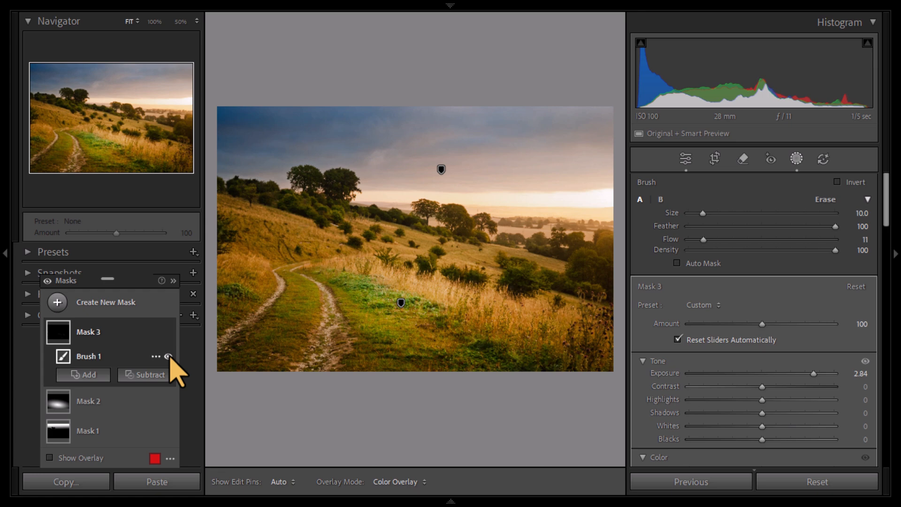
# Select the foreground's radial gradient mask and move the ellipse slightly down over the meadow
pyautogui.click(96, 402)
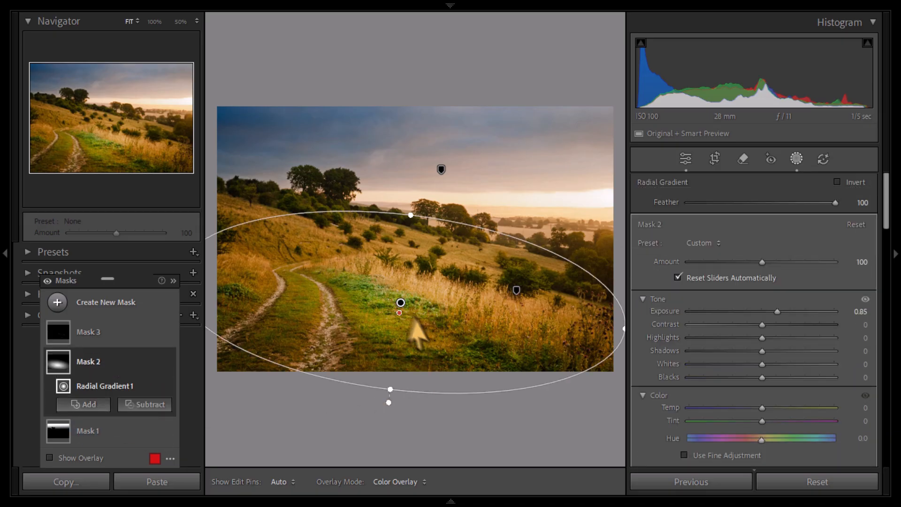
pyautogui.moveTo(400, 305)
pyautogui.moveTo(400, 303)
pyautogui.mouseDown()
pyautogui.moveTo(389, 306)
pyautogui.moveTo(396, 315)
pyautogui.moveTo(402, 296)
pyautogui.moveTo(396, 318)
pyautogui.mouseUp()
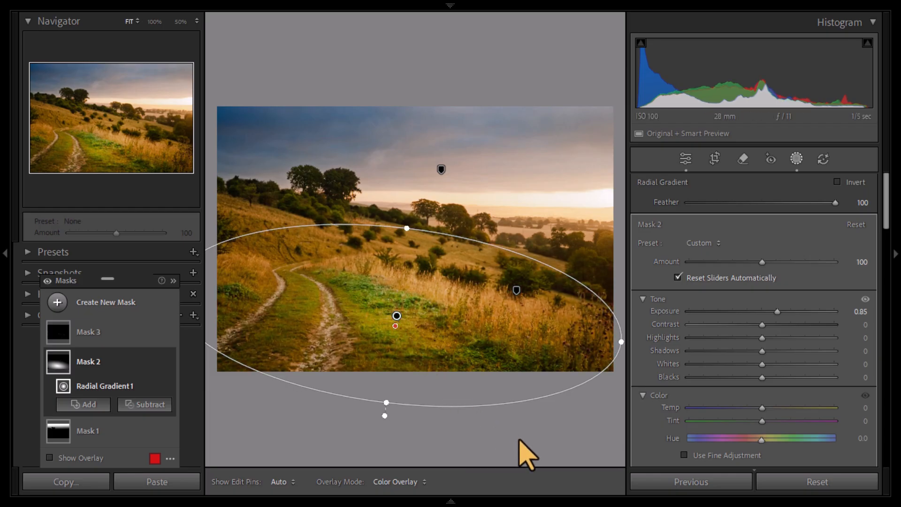
# Select the sky's linear gradient mask and darken it by setting its exposure to -1.28
pyautogui.click(93, 432)
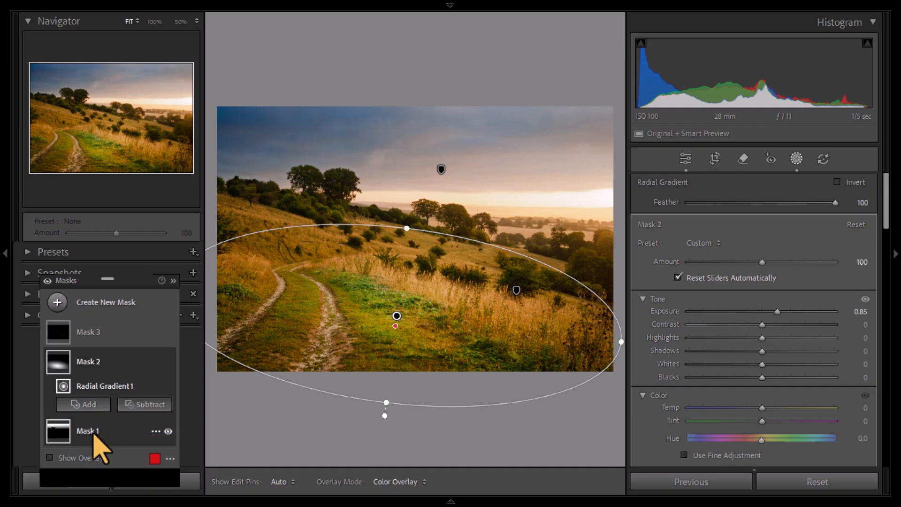
pyautogui.click(112, 435)
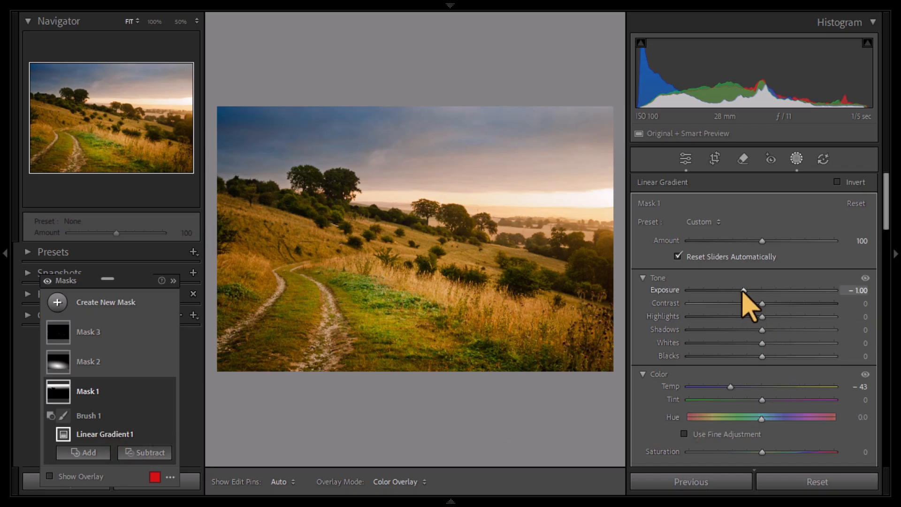
pyautogui.moveTo(740, 291); pyautogui.dragTo(739, 290)
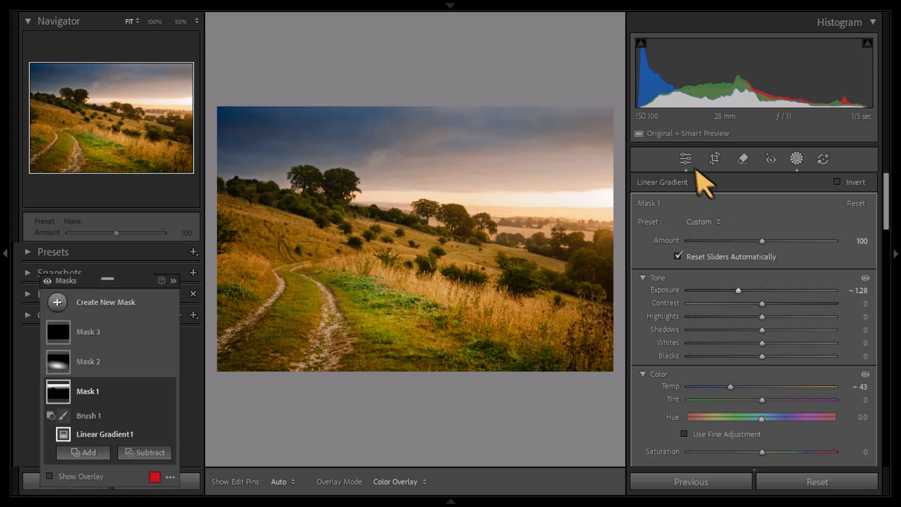
# Leave masking, collapse the tone curve settings, and compare the whole photo before and after all edits twice
pyautogui.click(686, 161)
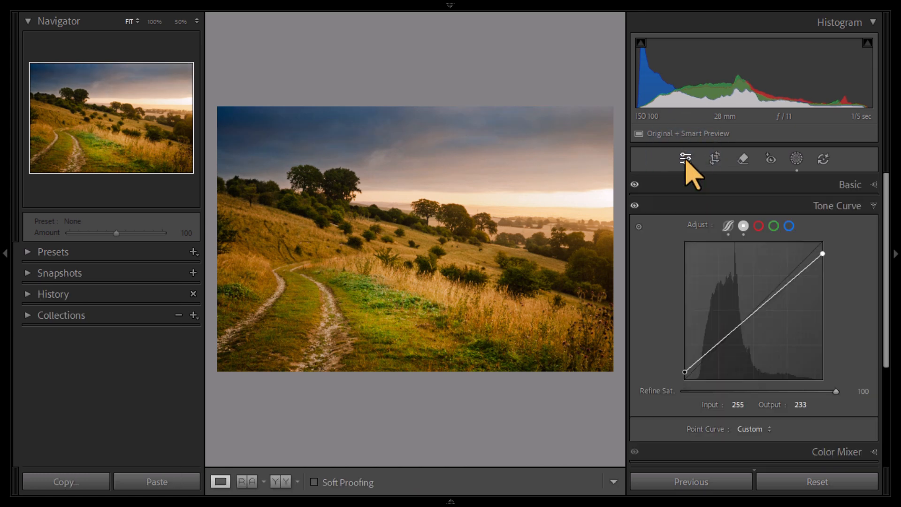
pyautogui.click(874, 206)
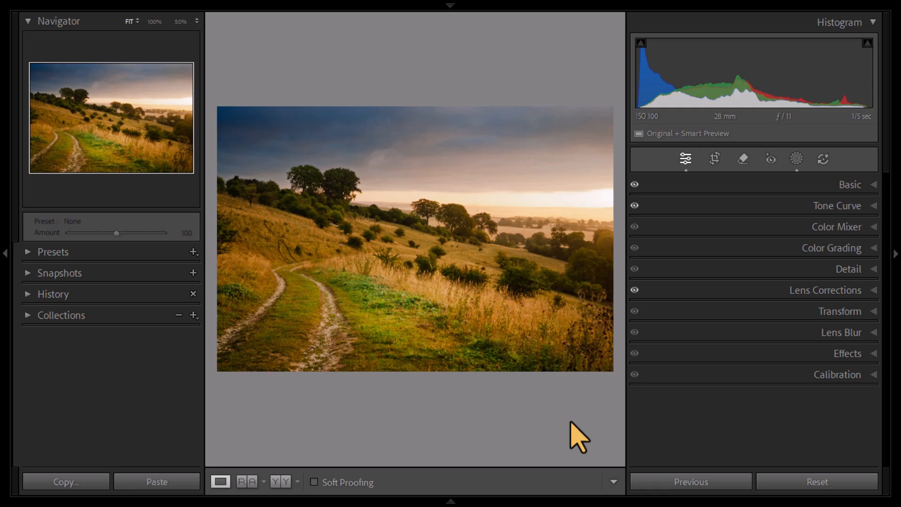
pyautogui.press('\\')
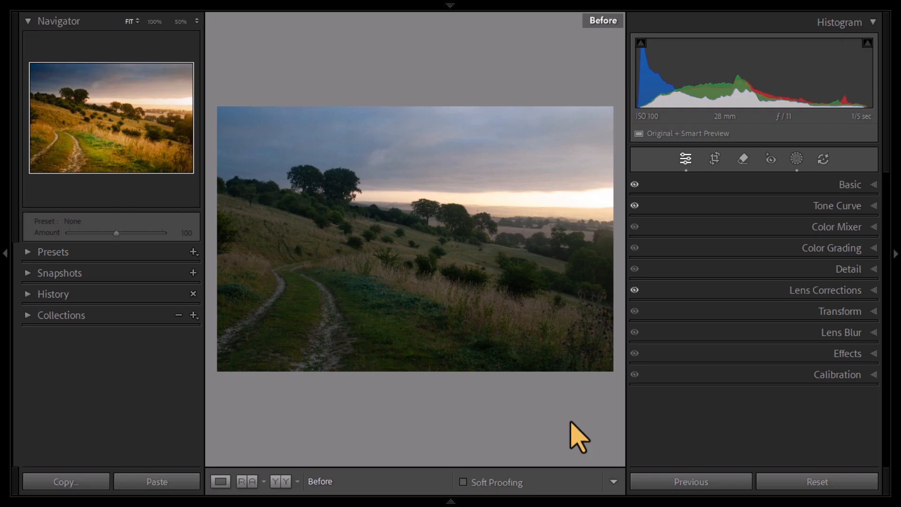
pyautogui.press('\\')
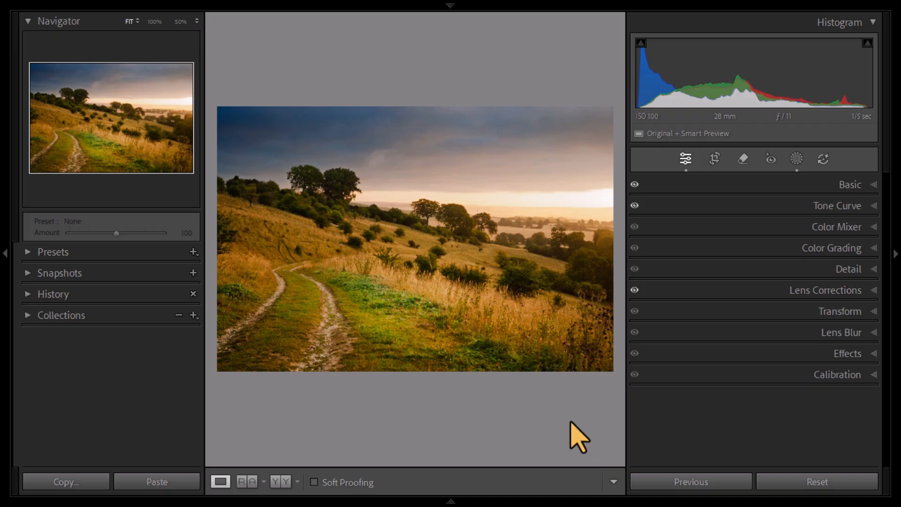
pyautogui.press('\\')
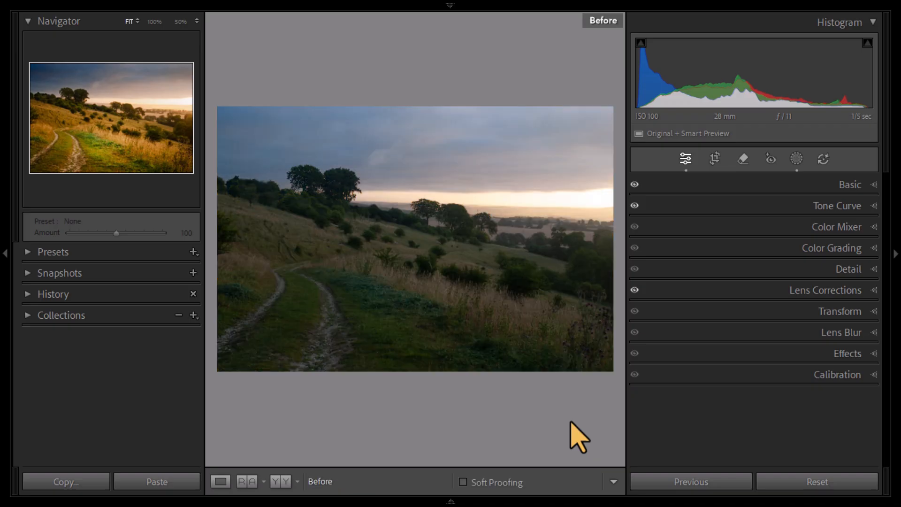
pyautogui.press('\\')
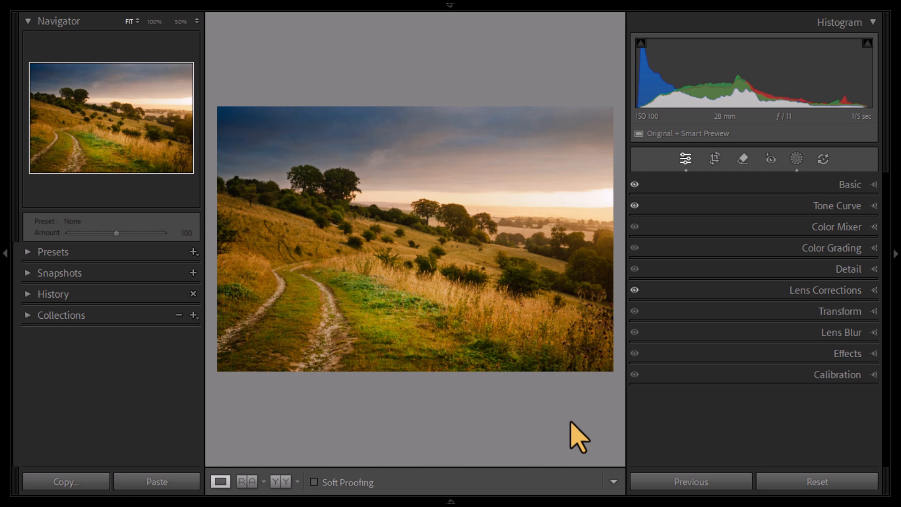